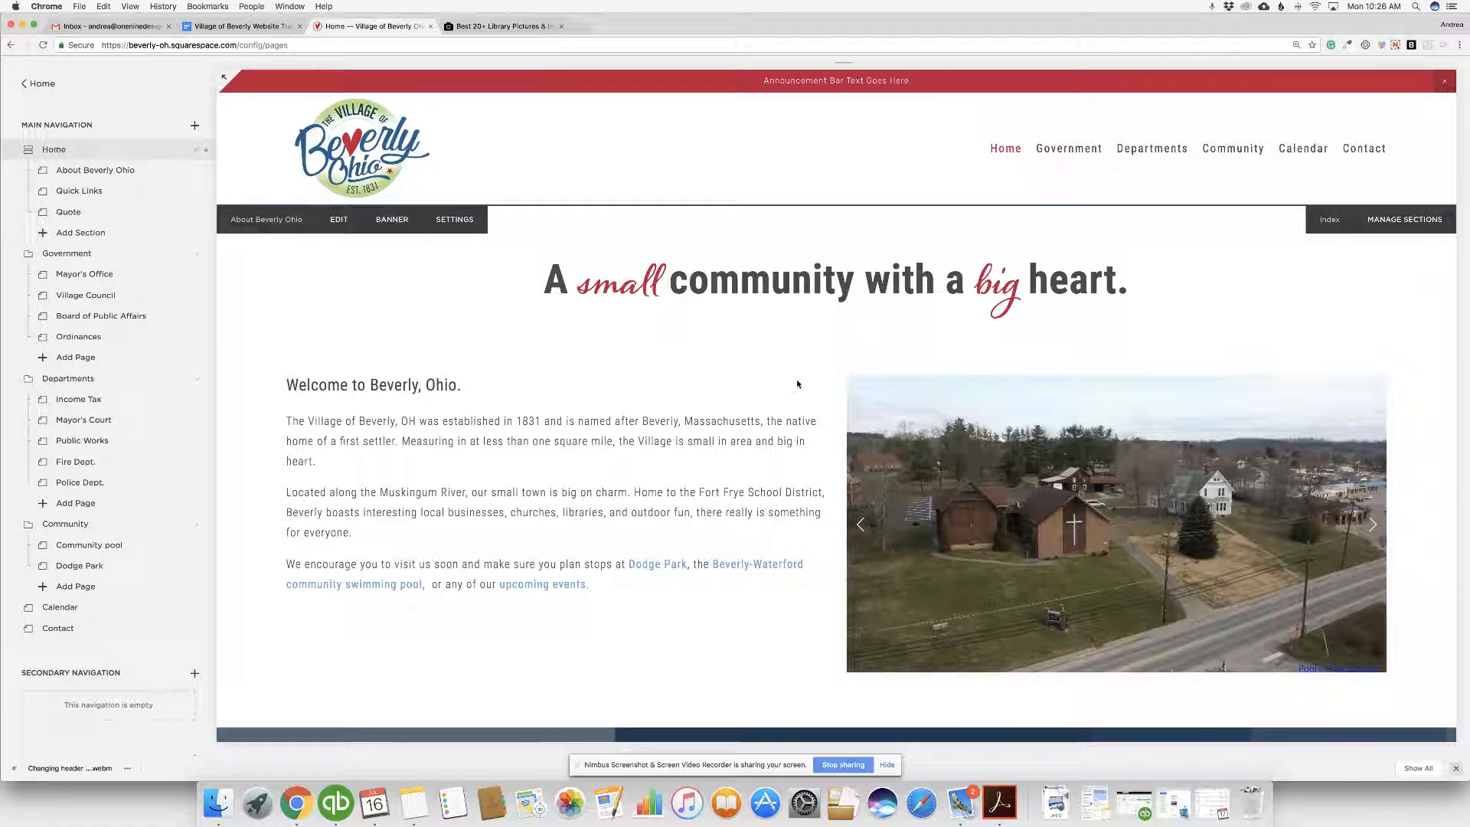
# Step: Open the site's Calendar page and examine the events shown for July 2018
pyautogui.click(1288, 151)
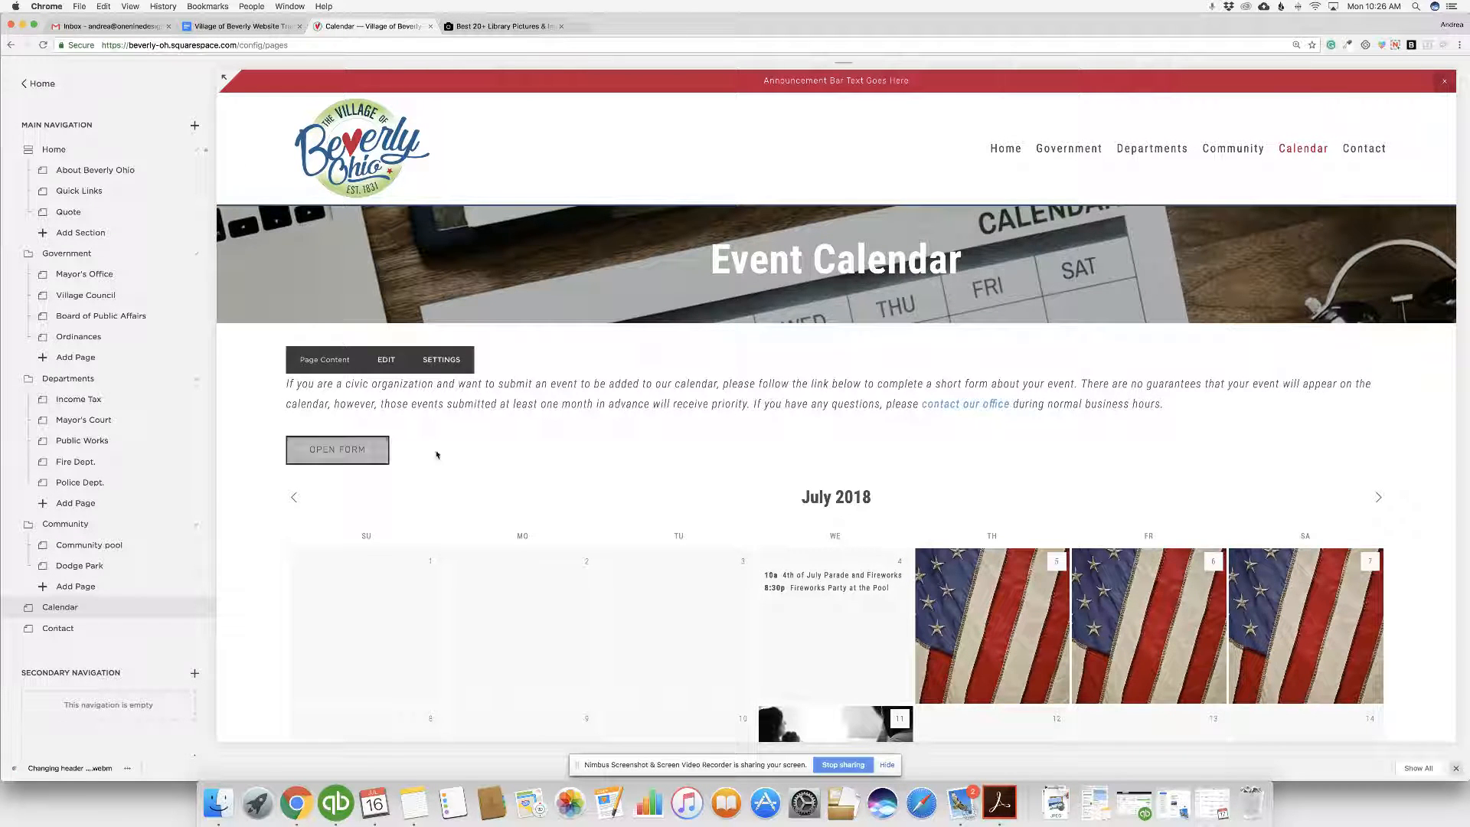
pyautogui.scroll(-2, 519, 458)
pyautogui.scroll(-1, 519, 457)
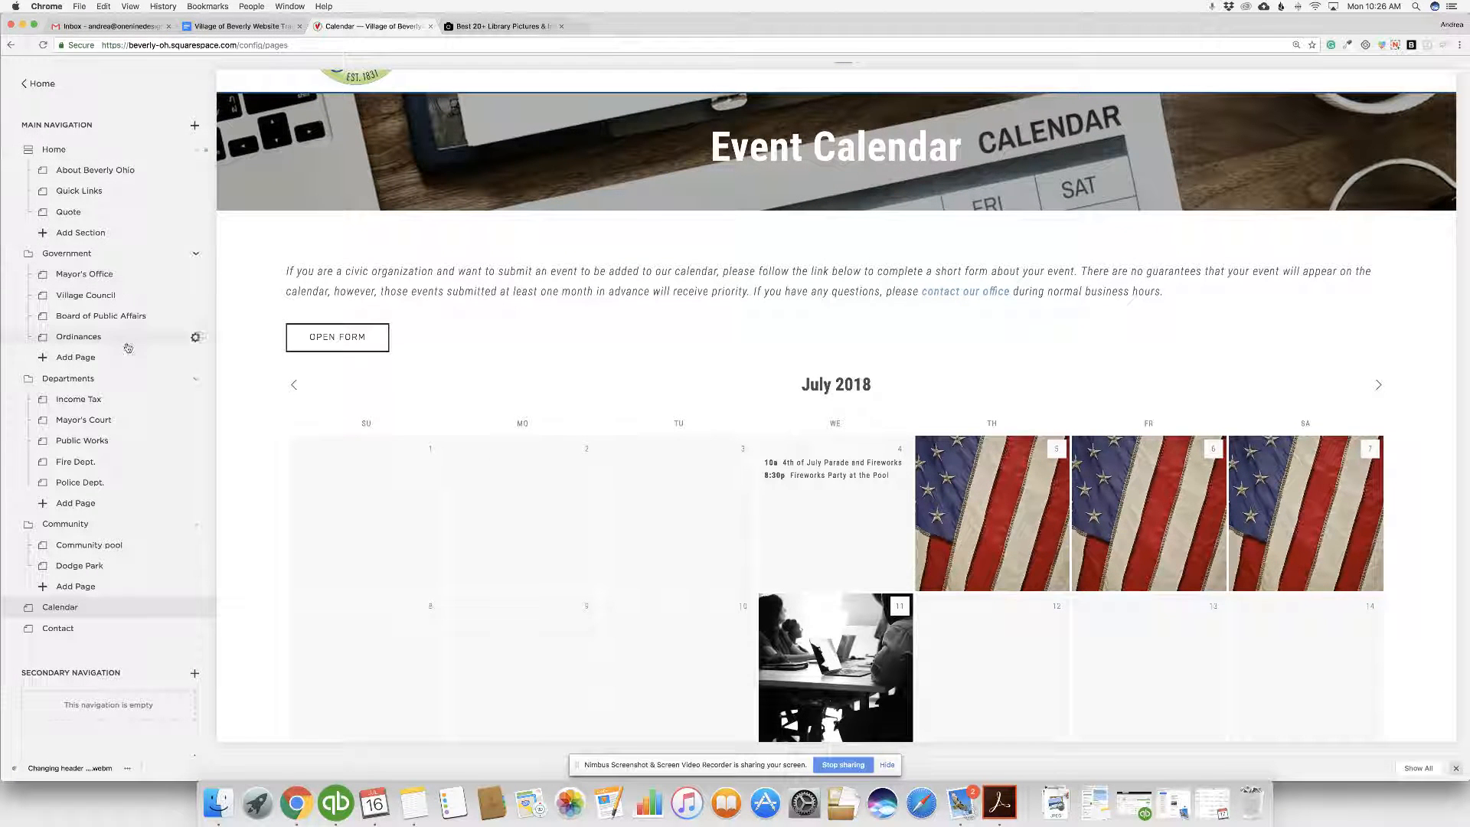
pyautogui.scroll(-3, 65, 508)
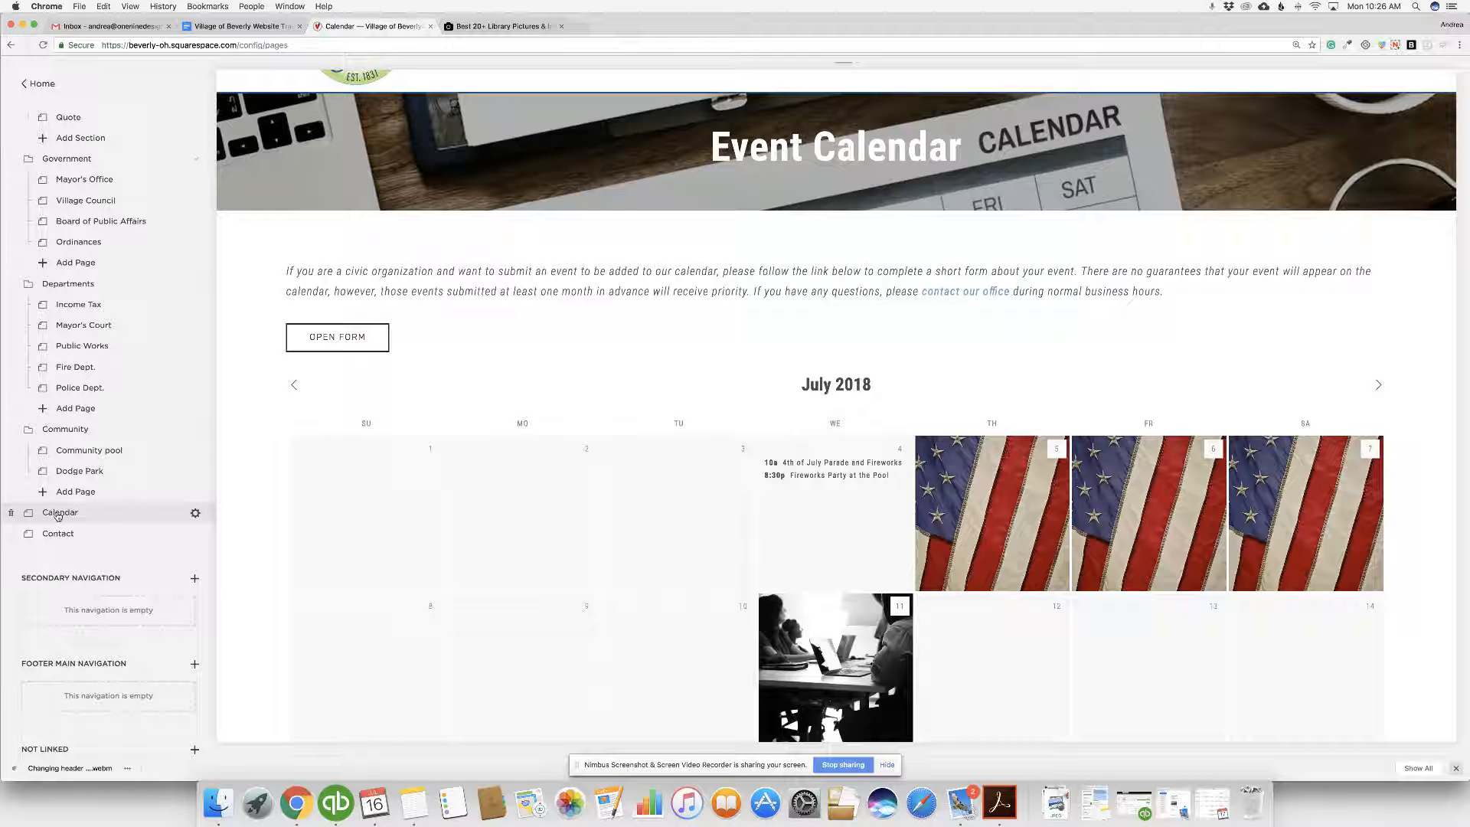
pyautogui.scroll(2, 86, 482)
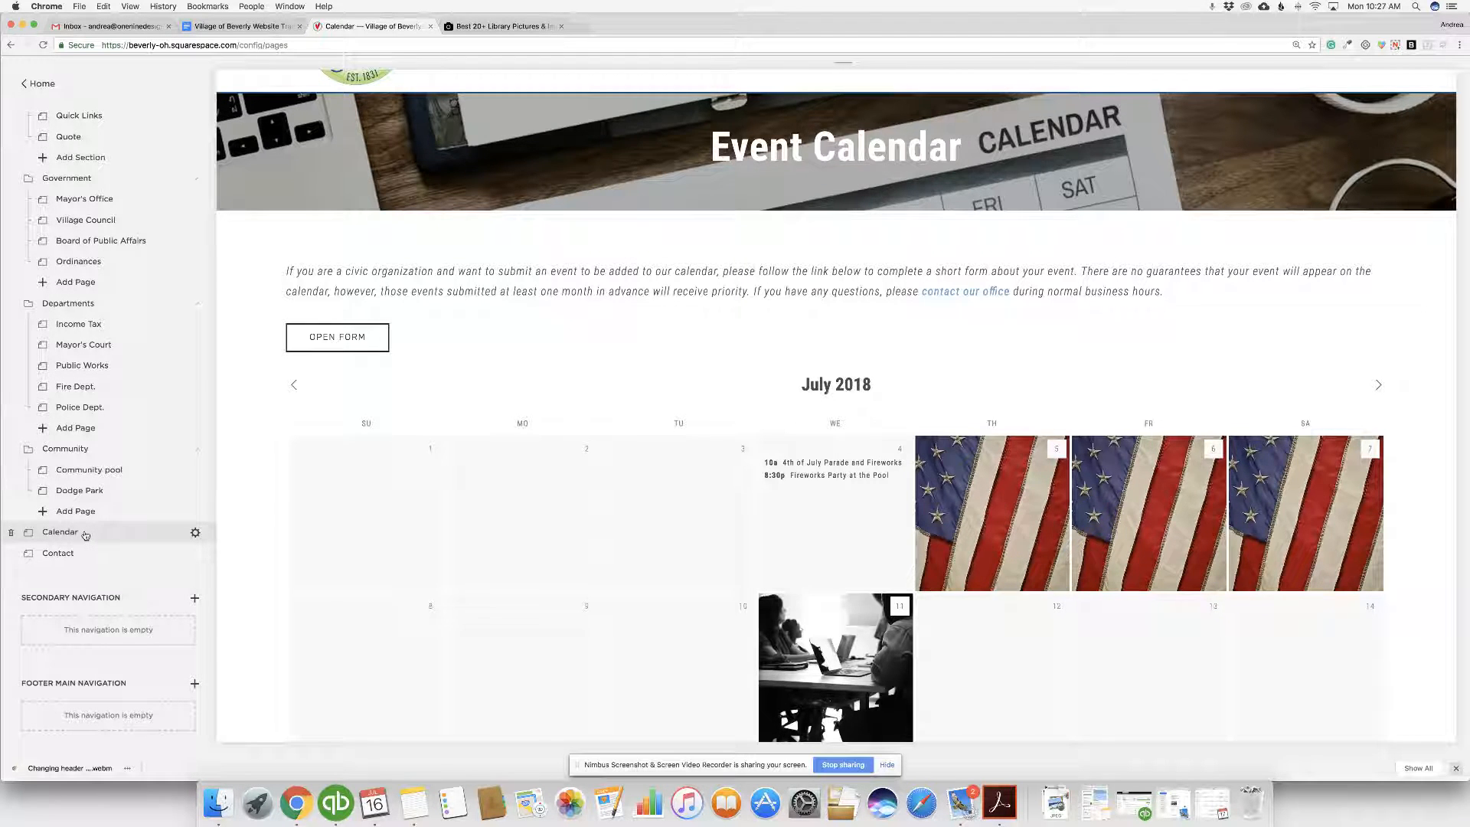
pyautogui.click(86, 534)
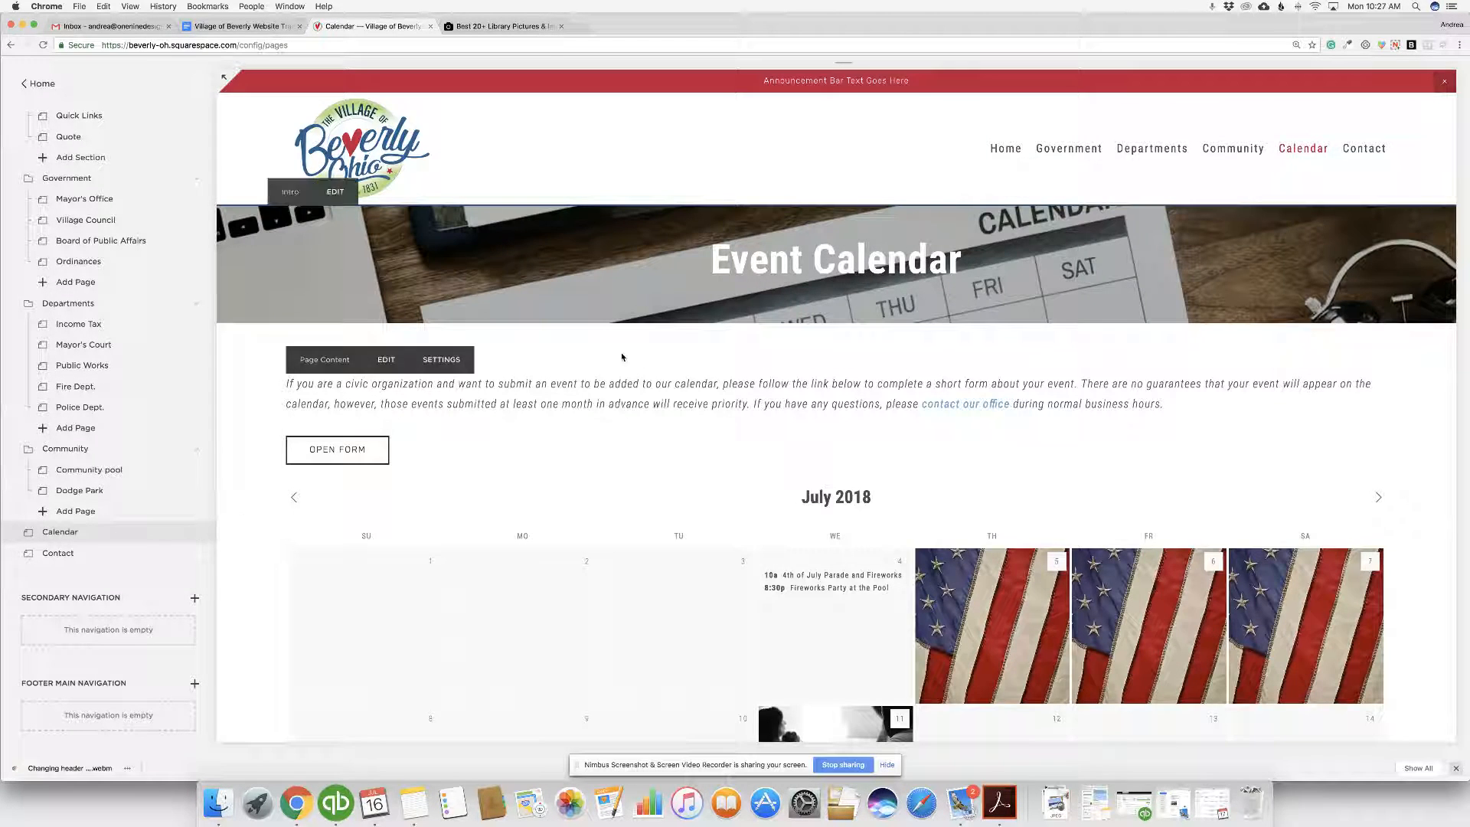
pyautogui.scroll(-3, 640, 436)
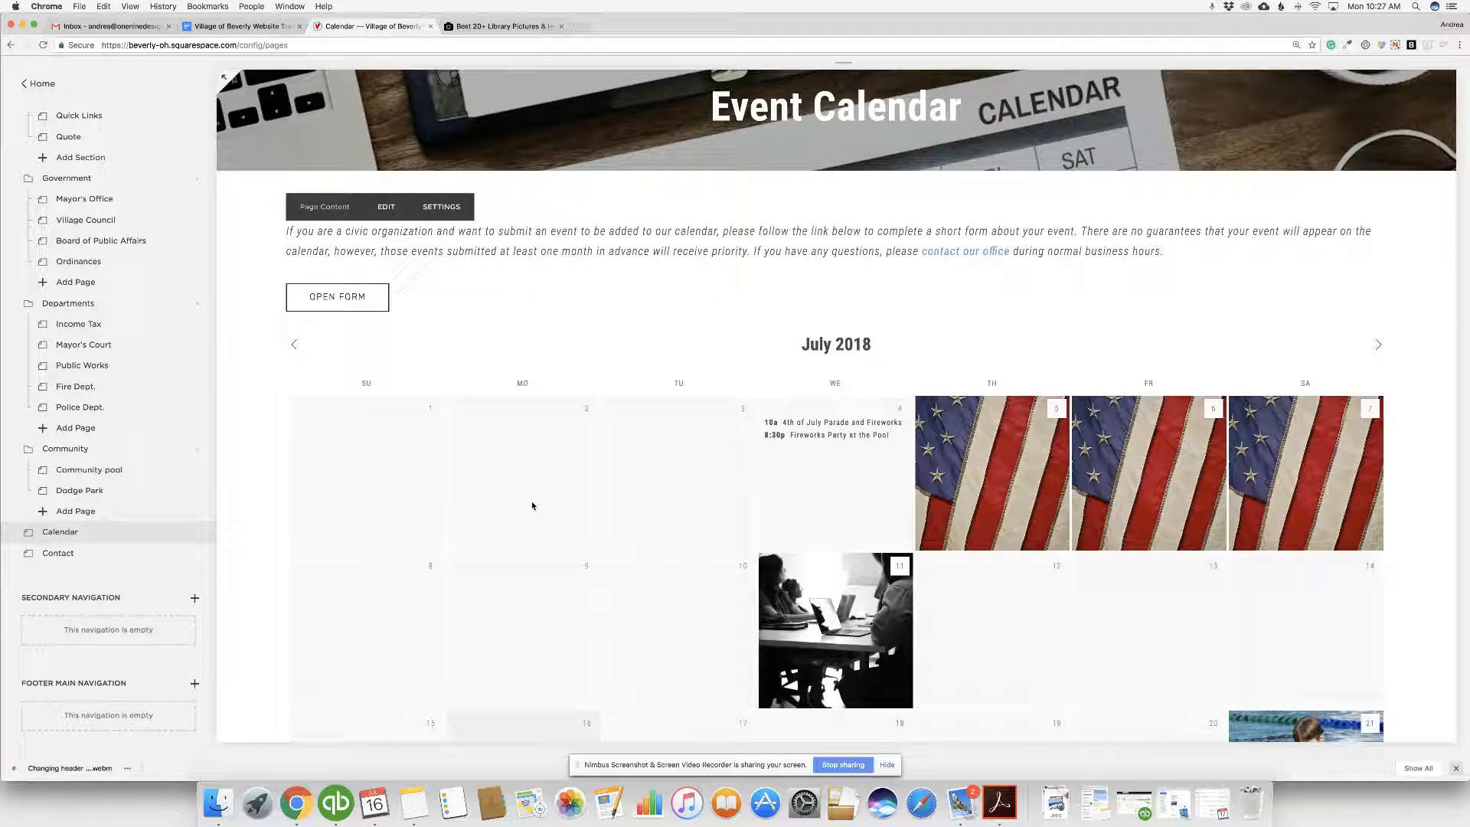
pyautogui.scroll(-2, 424, 520)
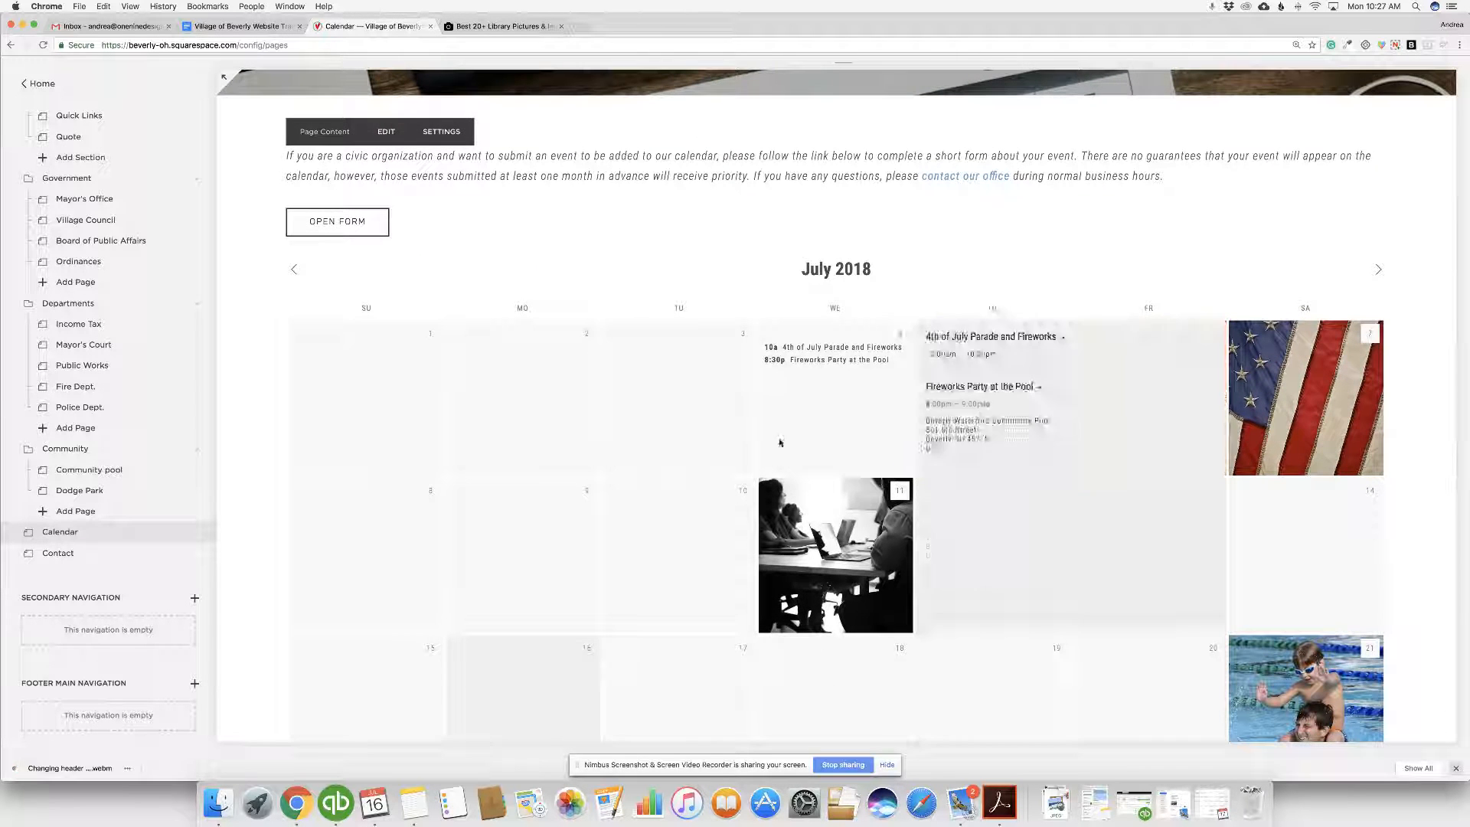
pyautogui.scroll(-3, 688, 520)
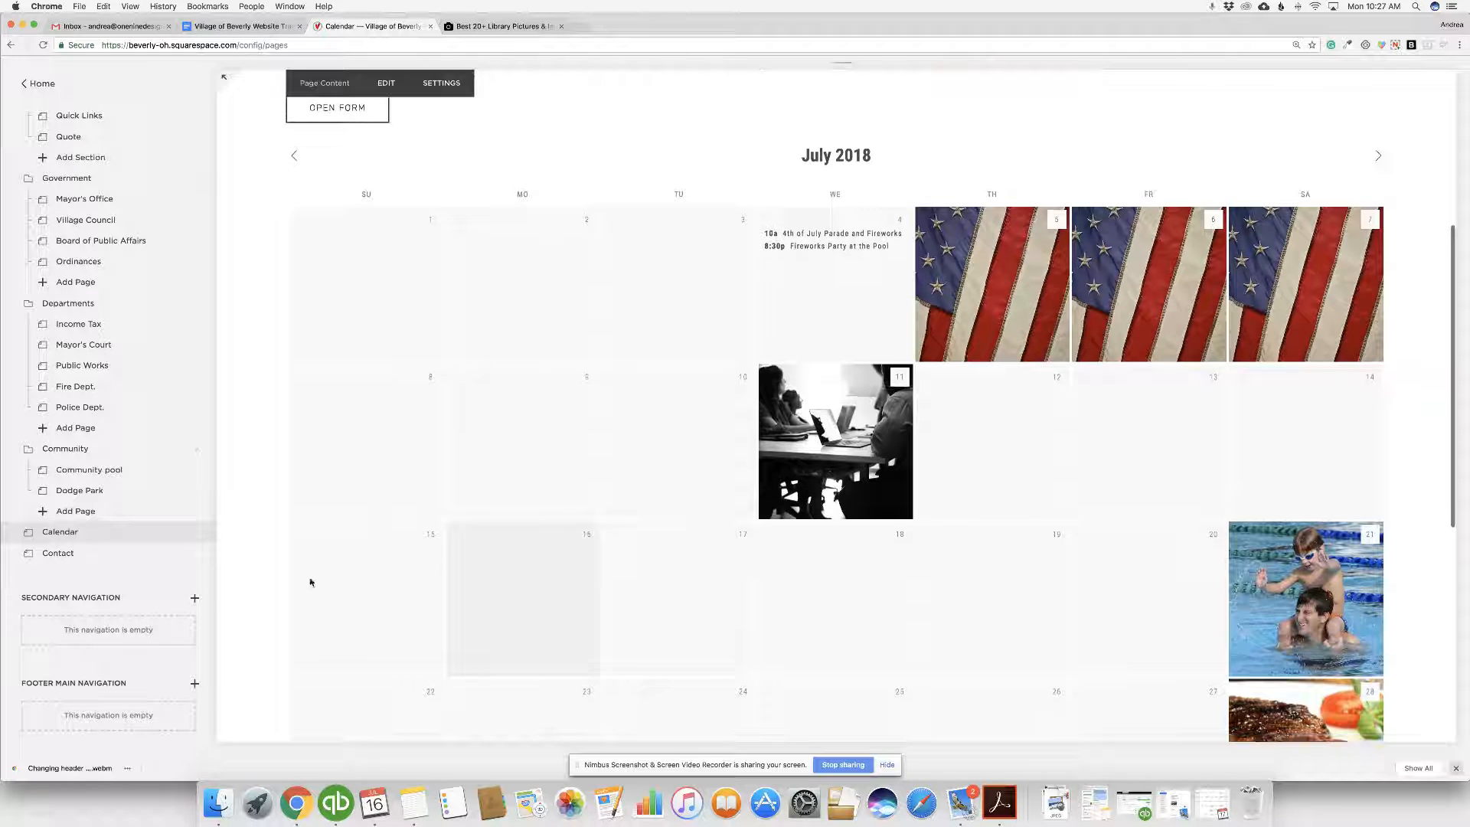
# Step: Open the Event list page among the unlinked pages and look through its upcoming and past events
pyautogui.scroll(-8, 128, 605)
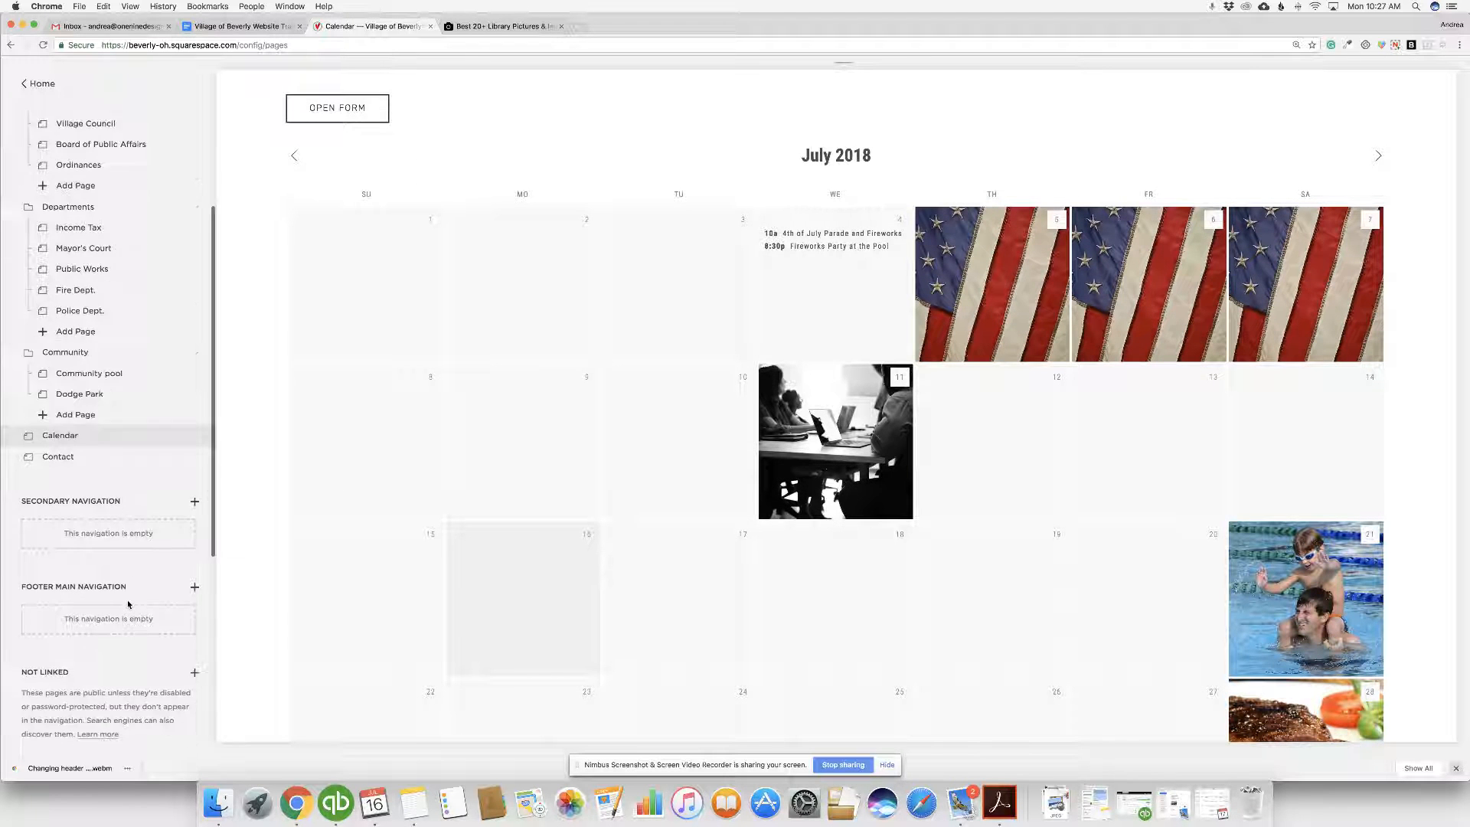
pyautogui.scroll(-2, 126, 602)
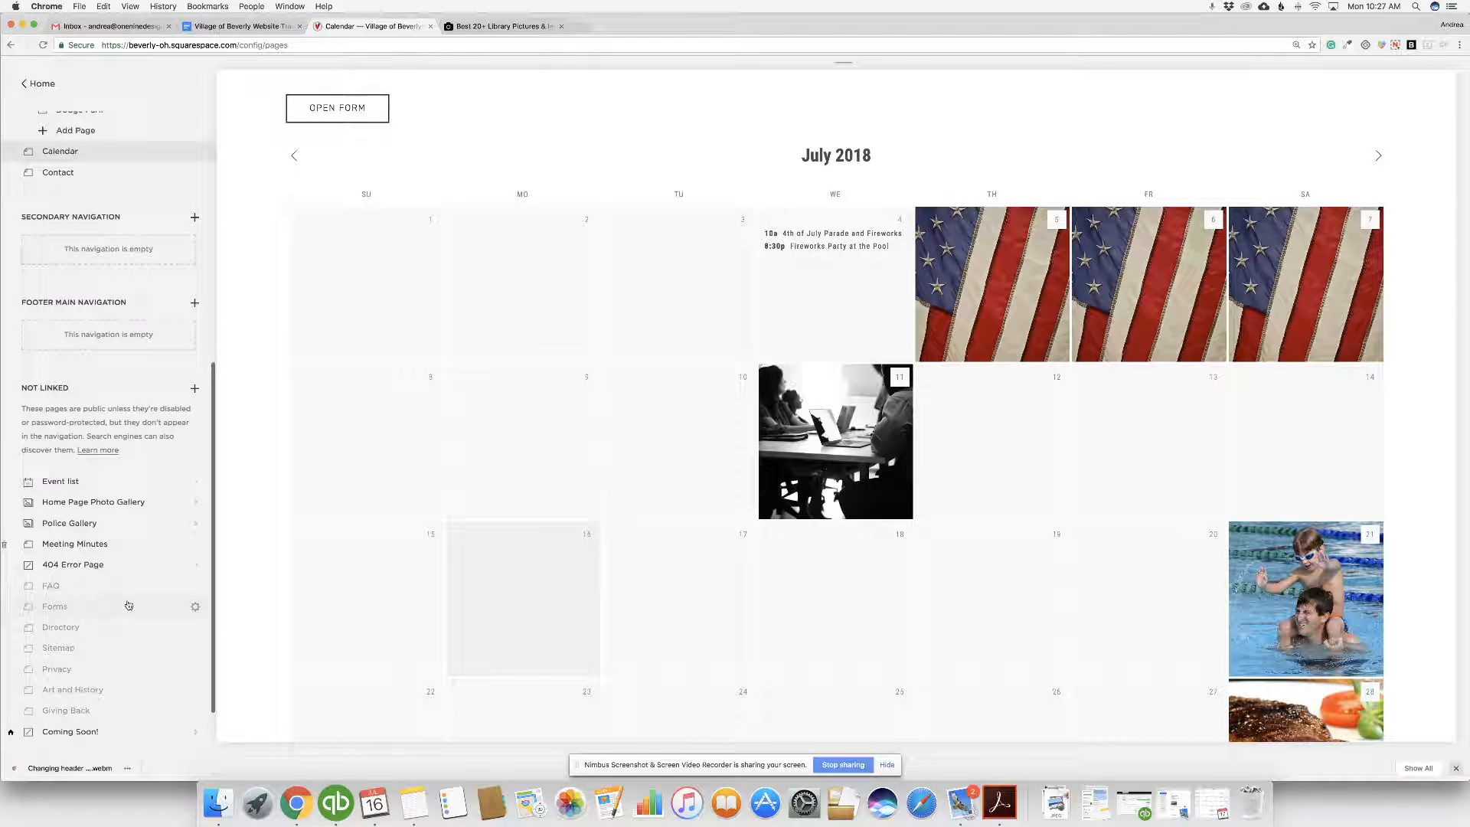
pyautogui.click(55, 483)
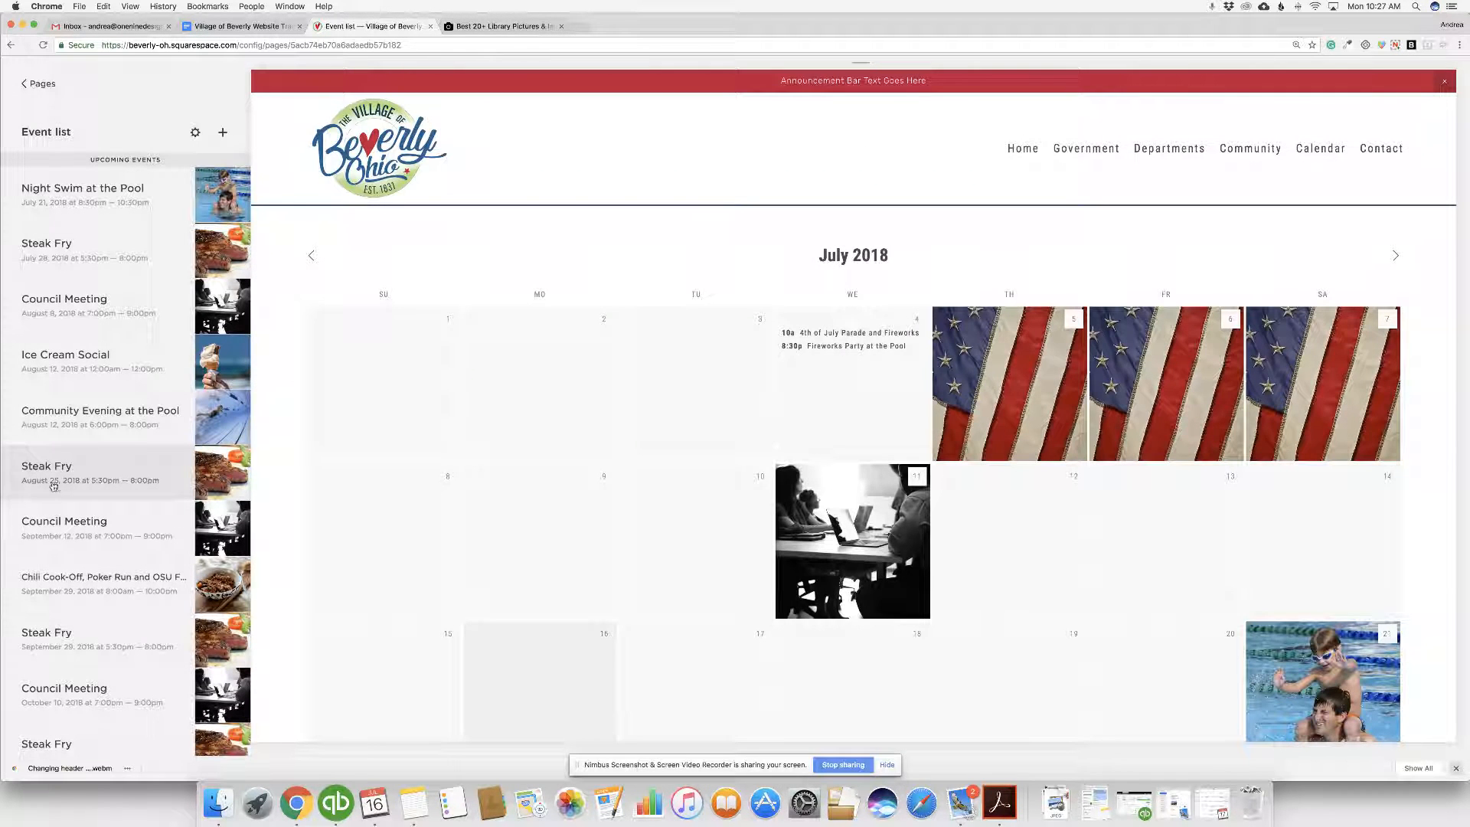
pyautogui.scroll(-5, 63, 483)
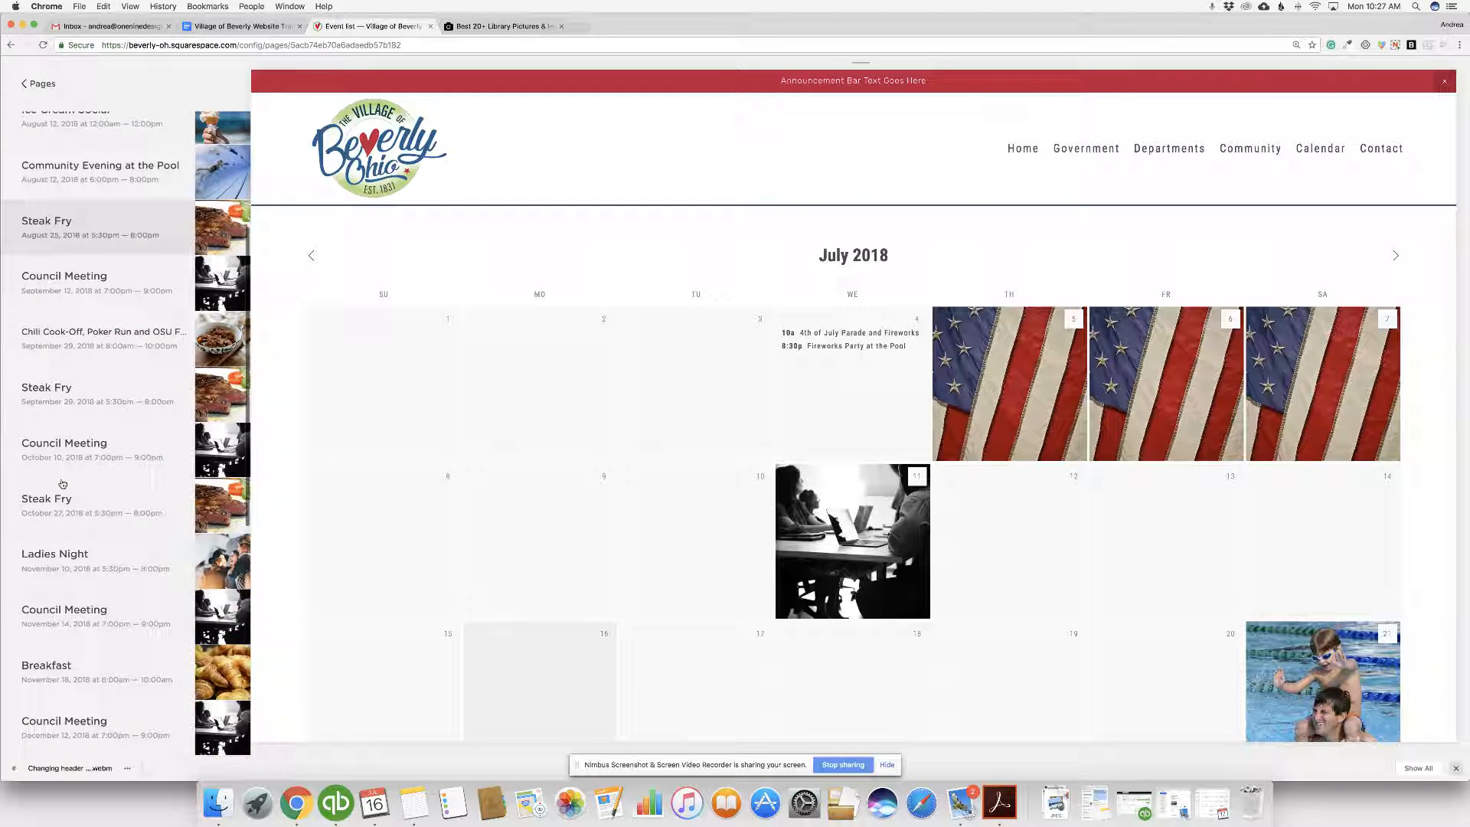
pyautogui.scroll(-5, 63, 483)
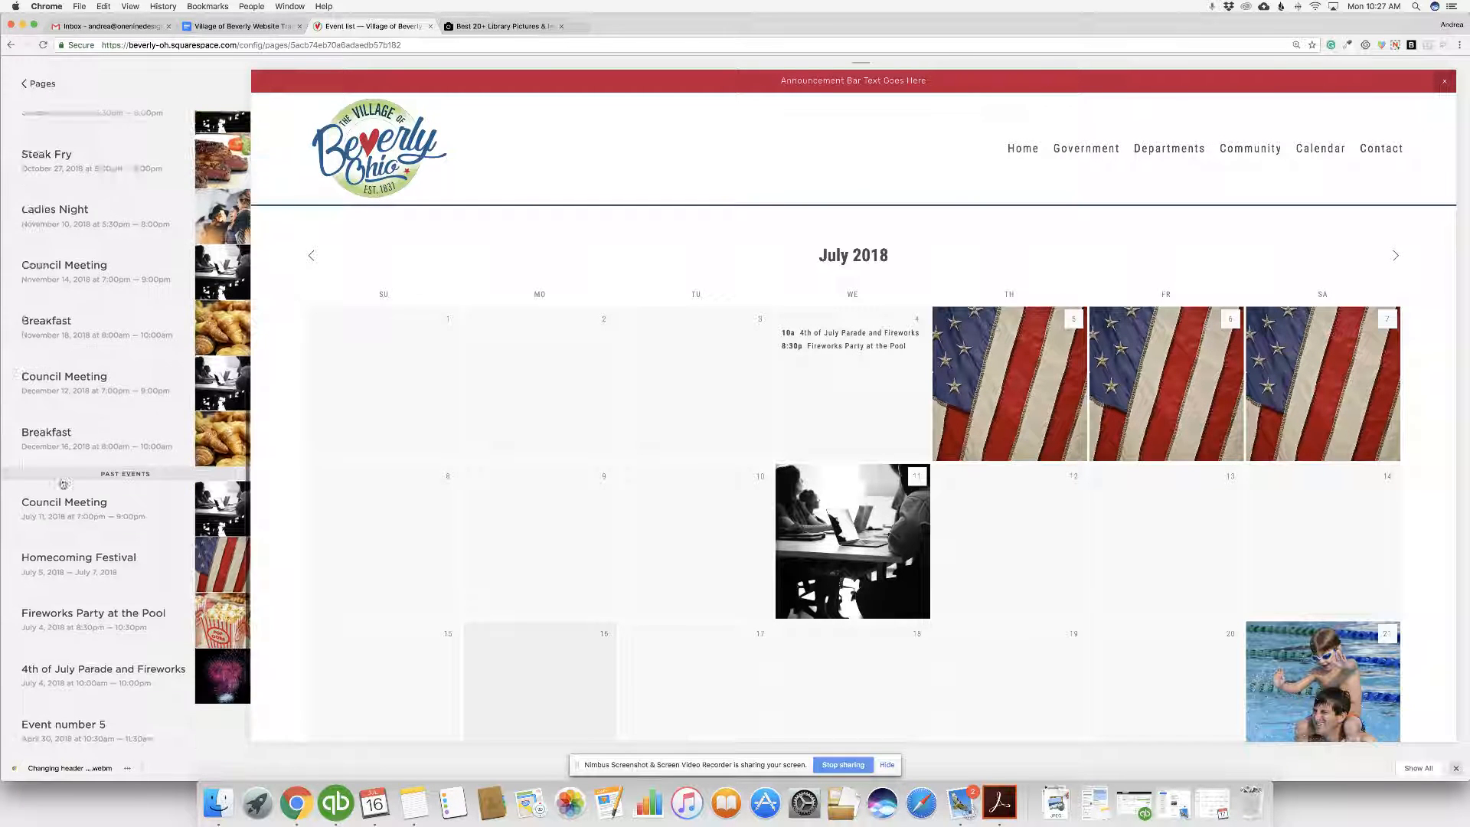
pyautogui.scroll(7, 63, 483)
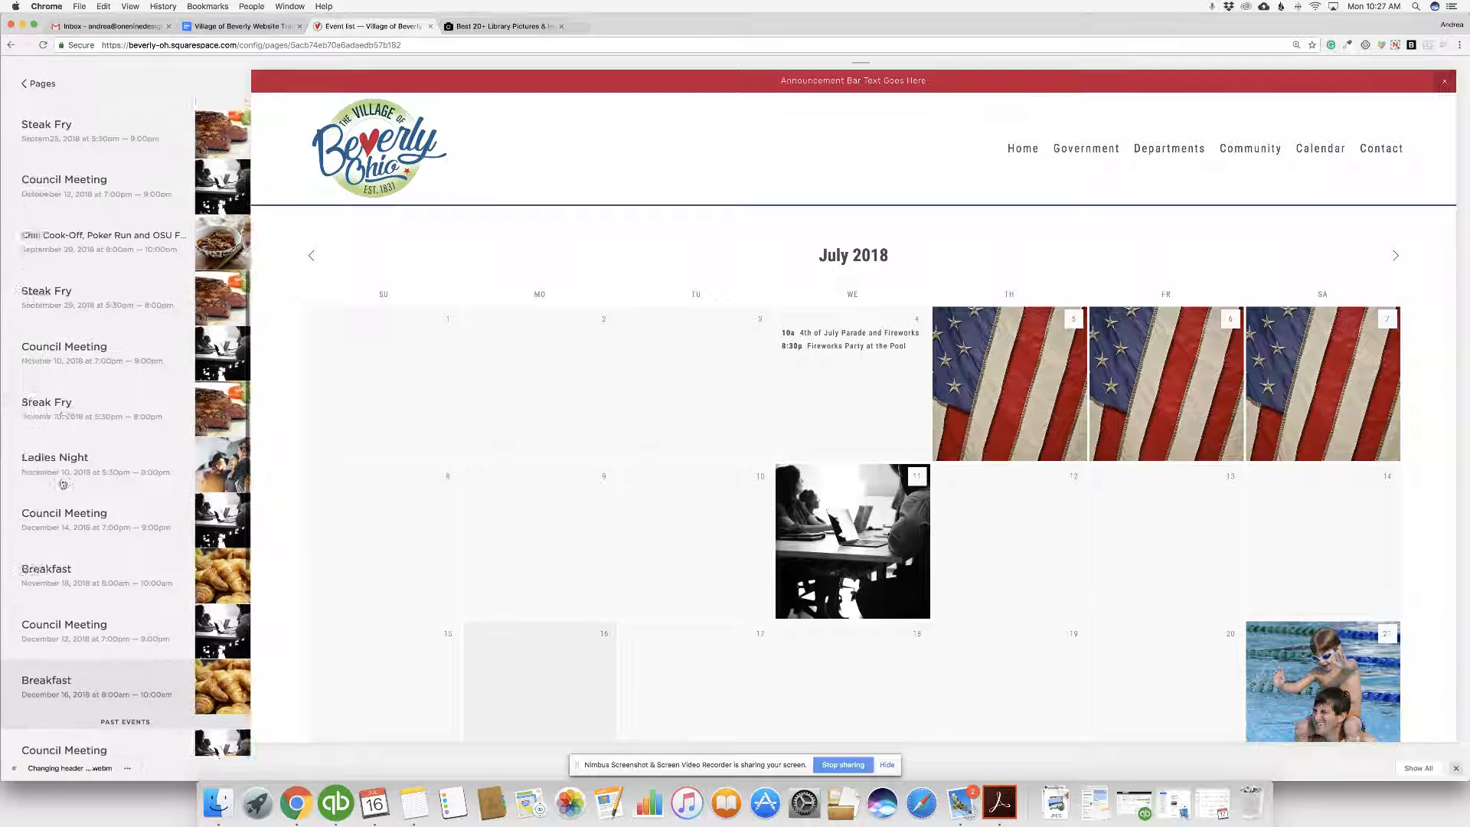
pyautogui.scroll(4, 63, 484)
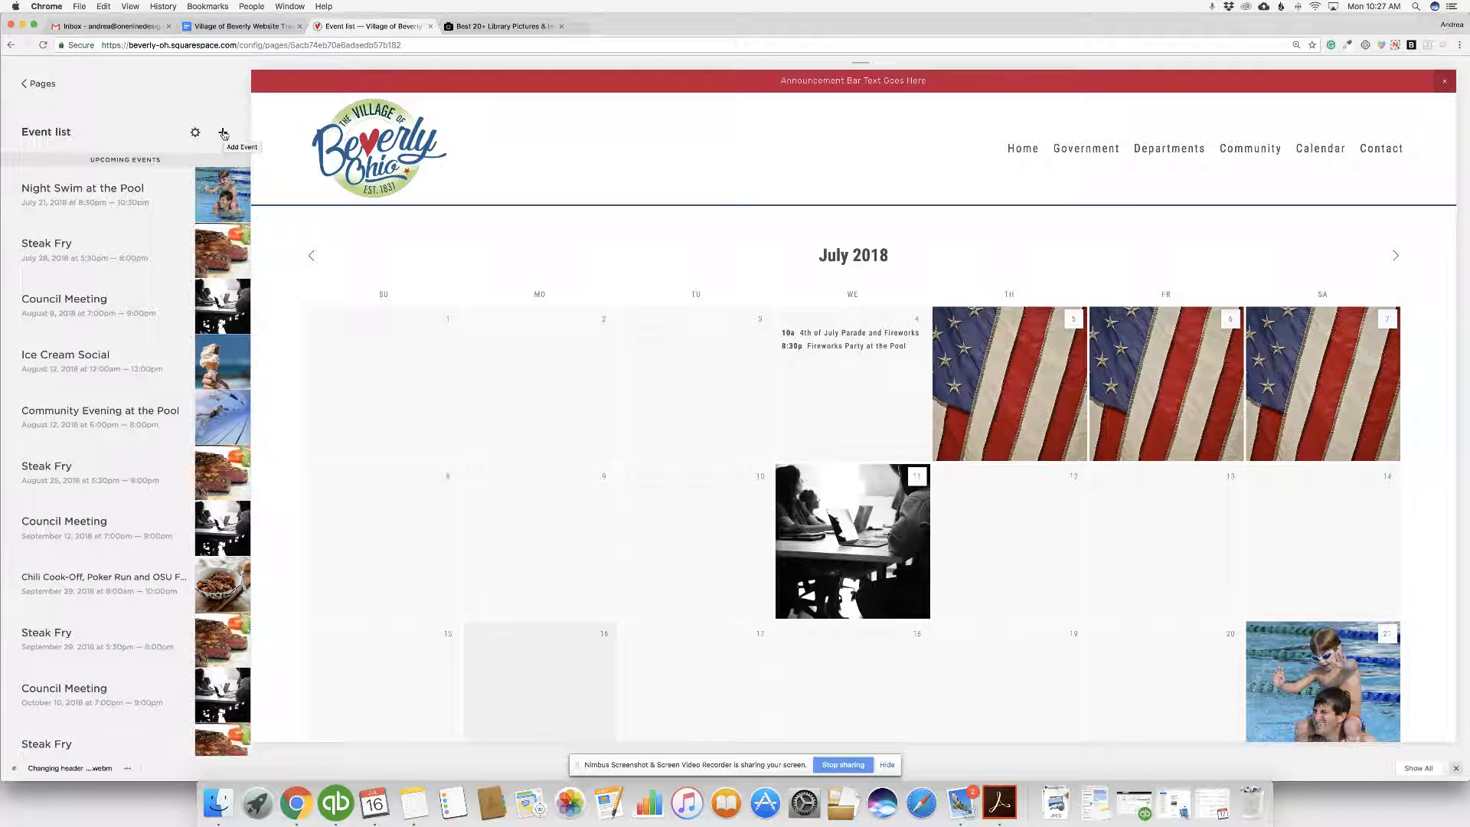
pyautogui.click(223, 134)
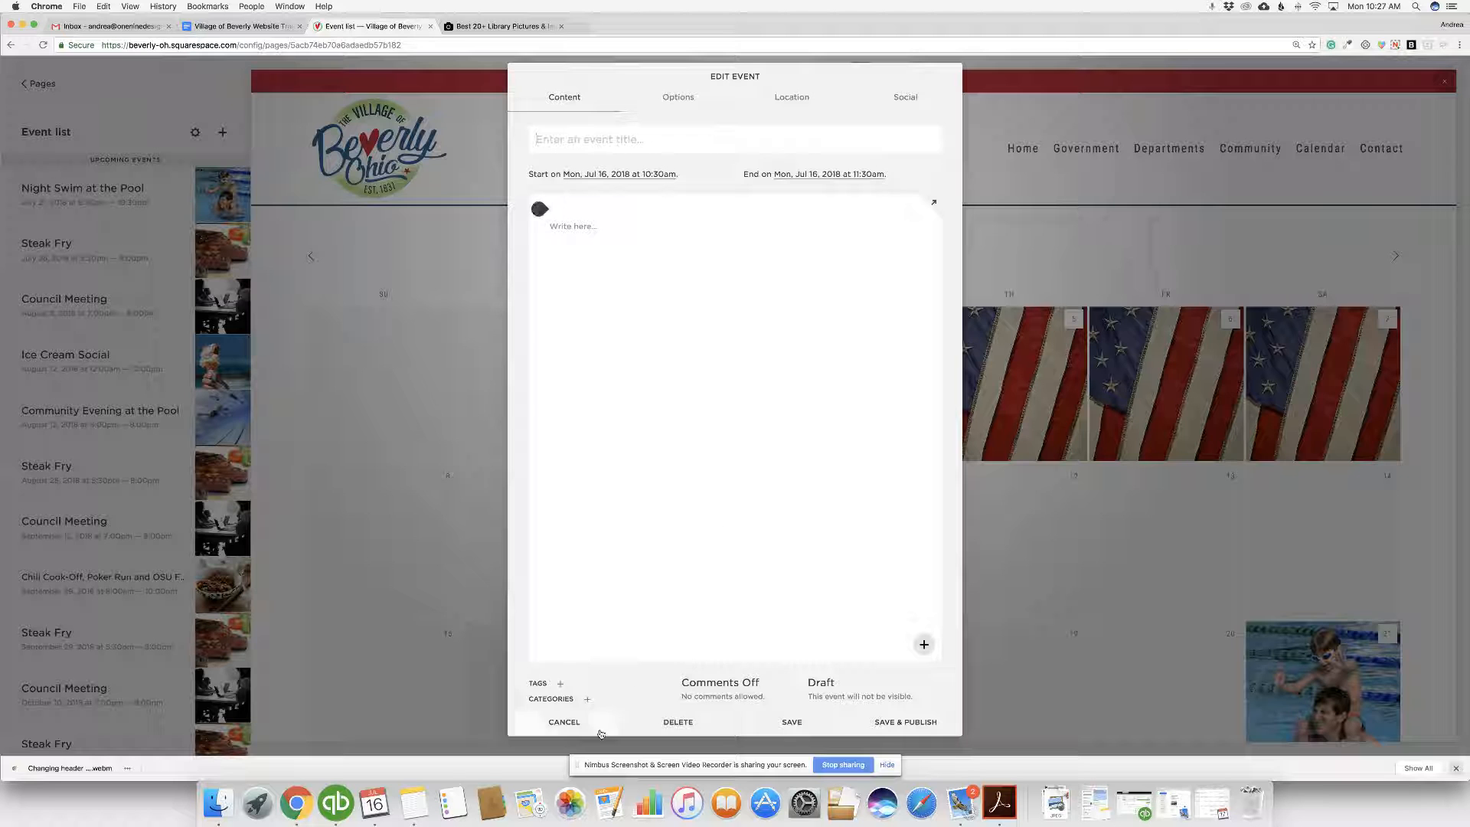
pyautogui.click(568, 730)
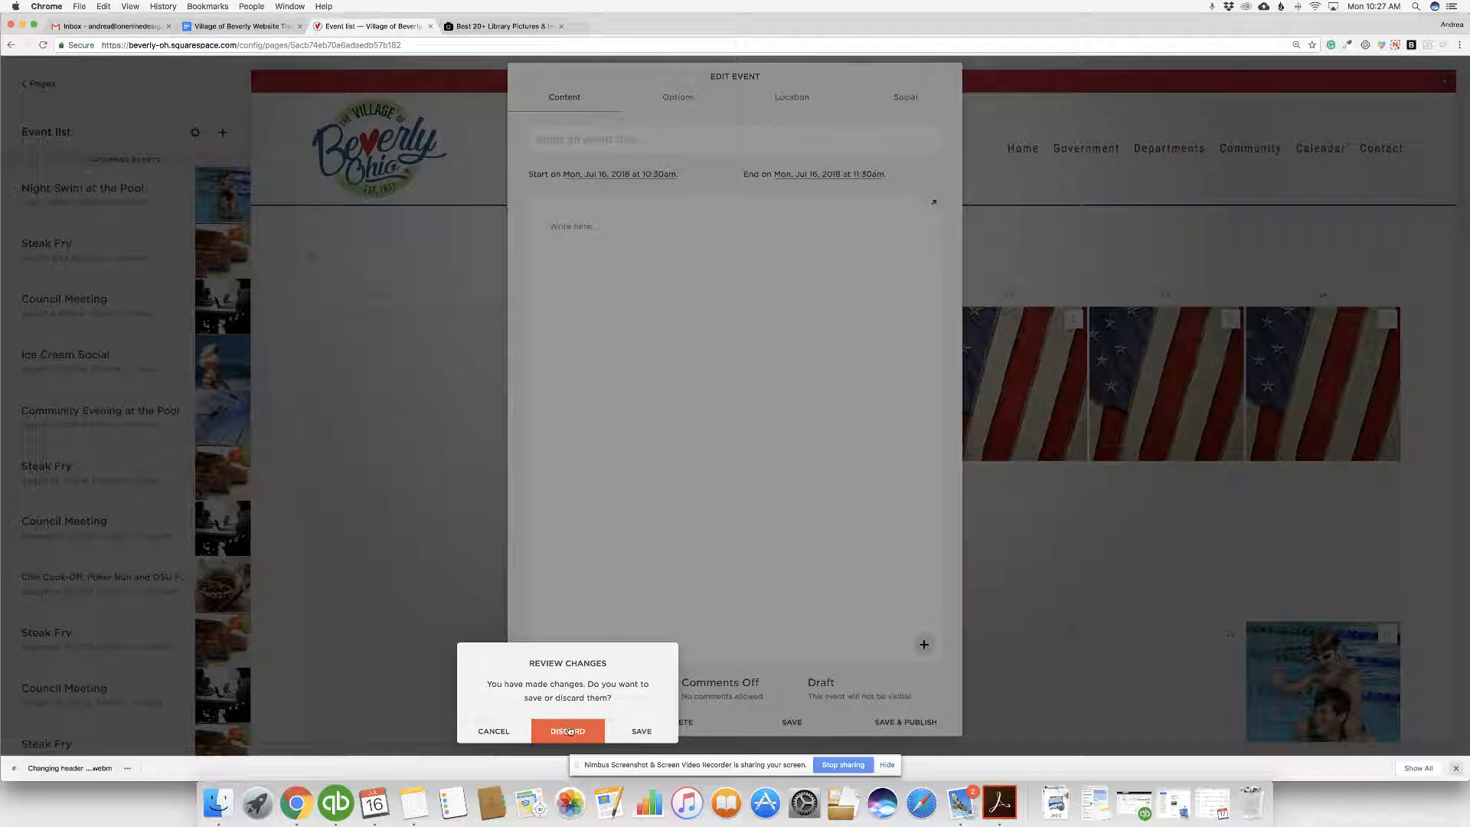
pyautogui.click(569, 730)
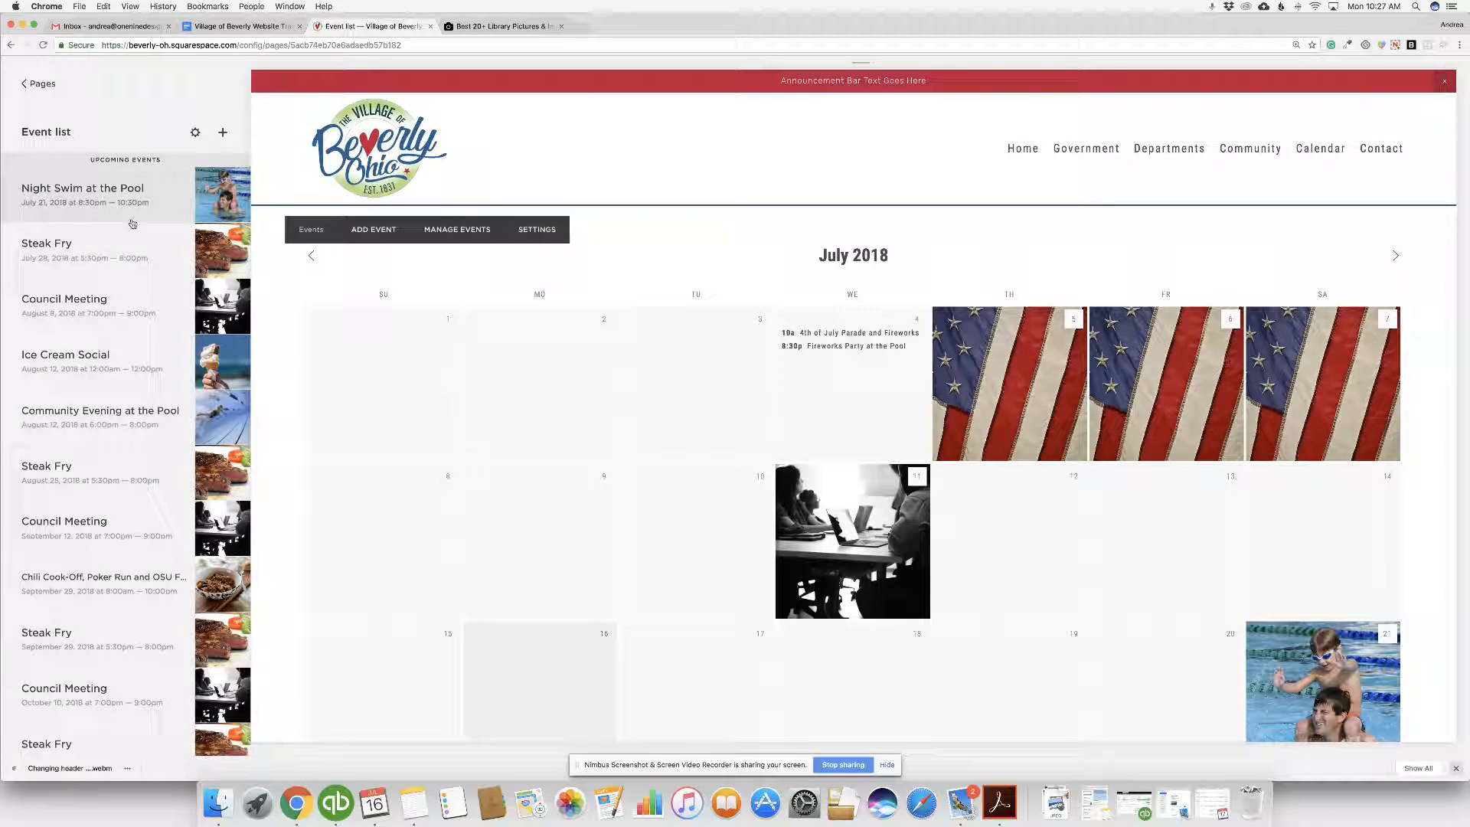
# Step: Open the August 8, 2018 Council Meeting event for editing and duplicate it
pyautogui.click(135, 303)
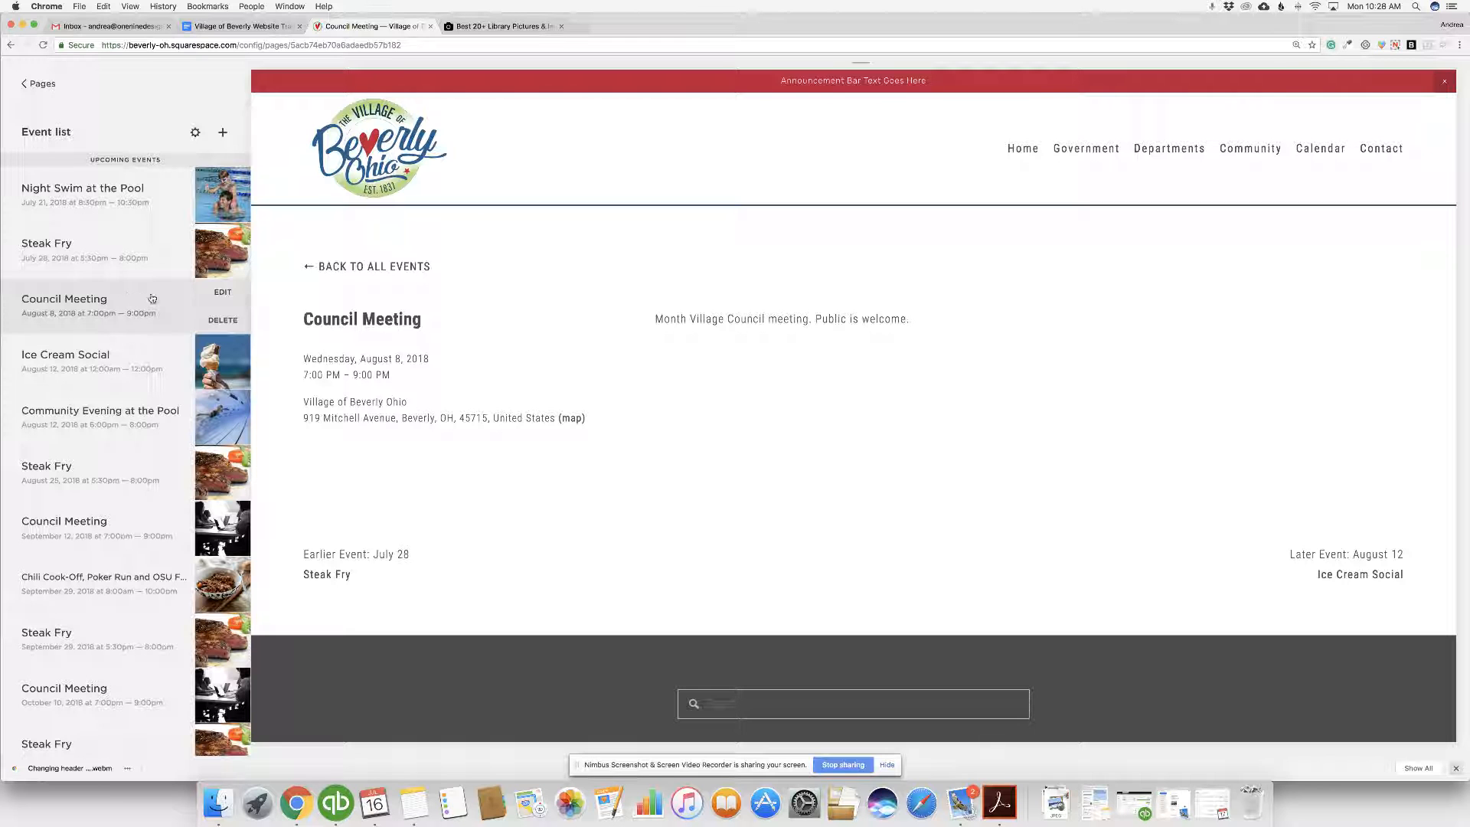
pyautogui.click(218, 293)
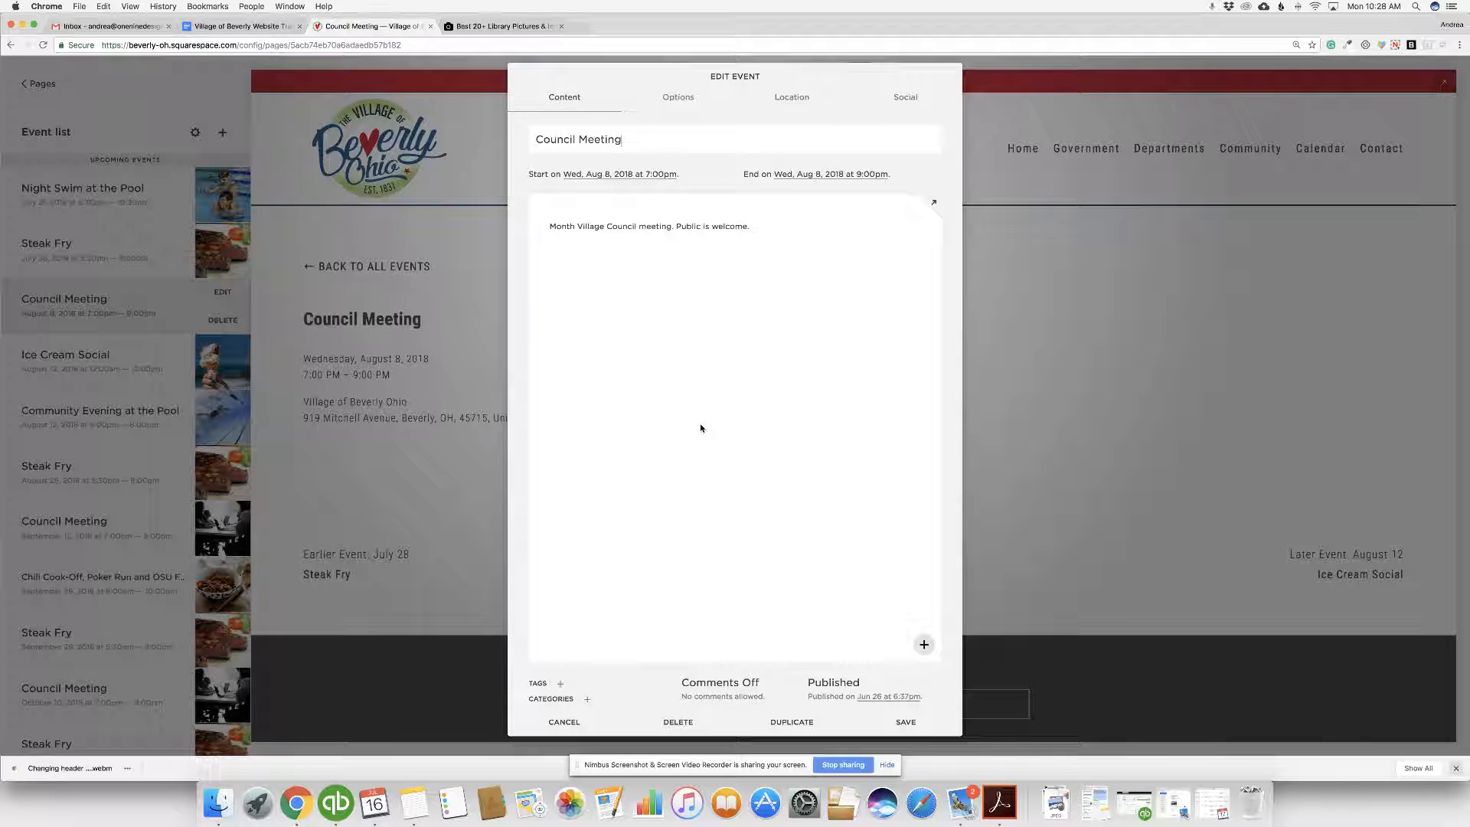
pyautogui.click(809, 725)
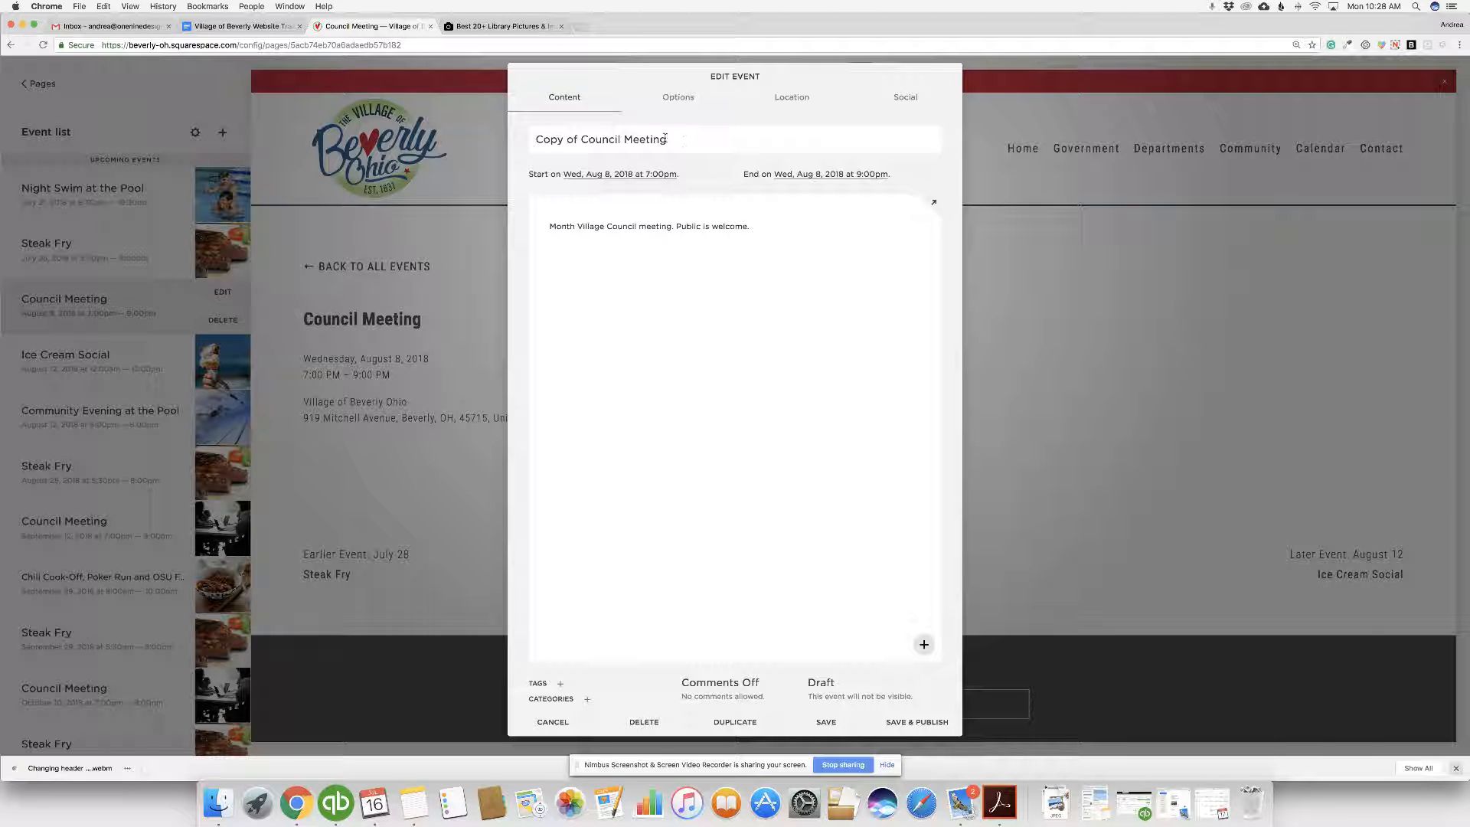
# Step: Replace the duplicated event's title with "New meeting title"
pyautogui.moveTo(665, 138); pyautogui.dragTo(536, 139)
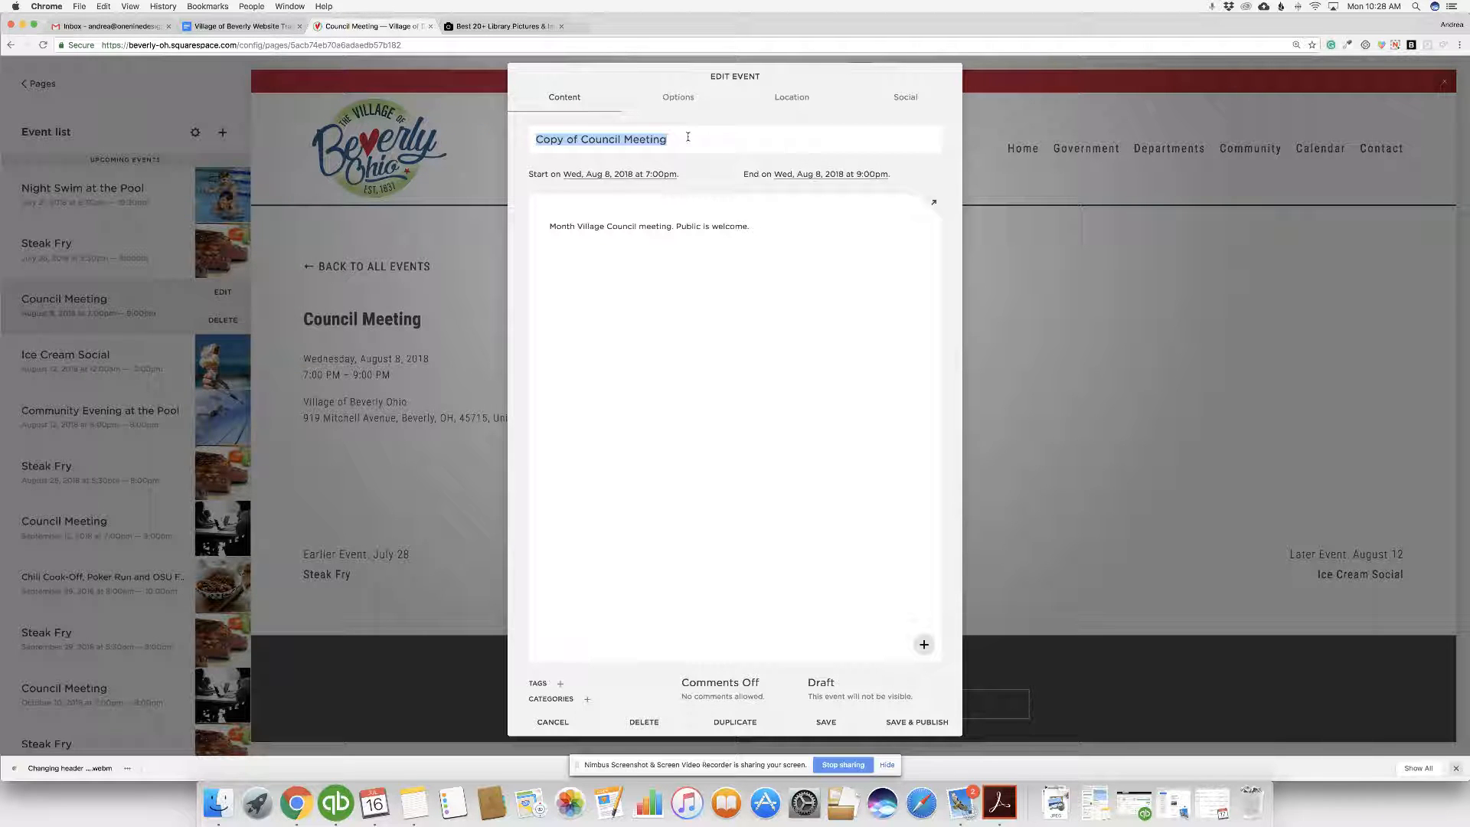
pyautogui.write('New meeting')
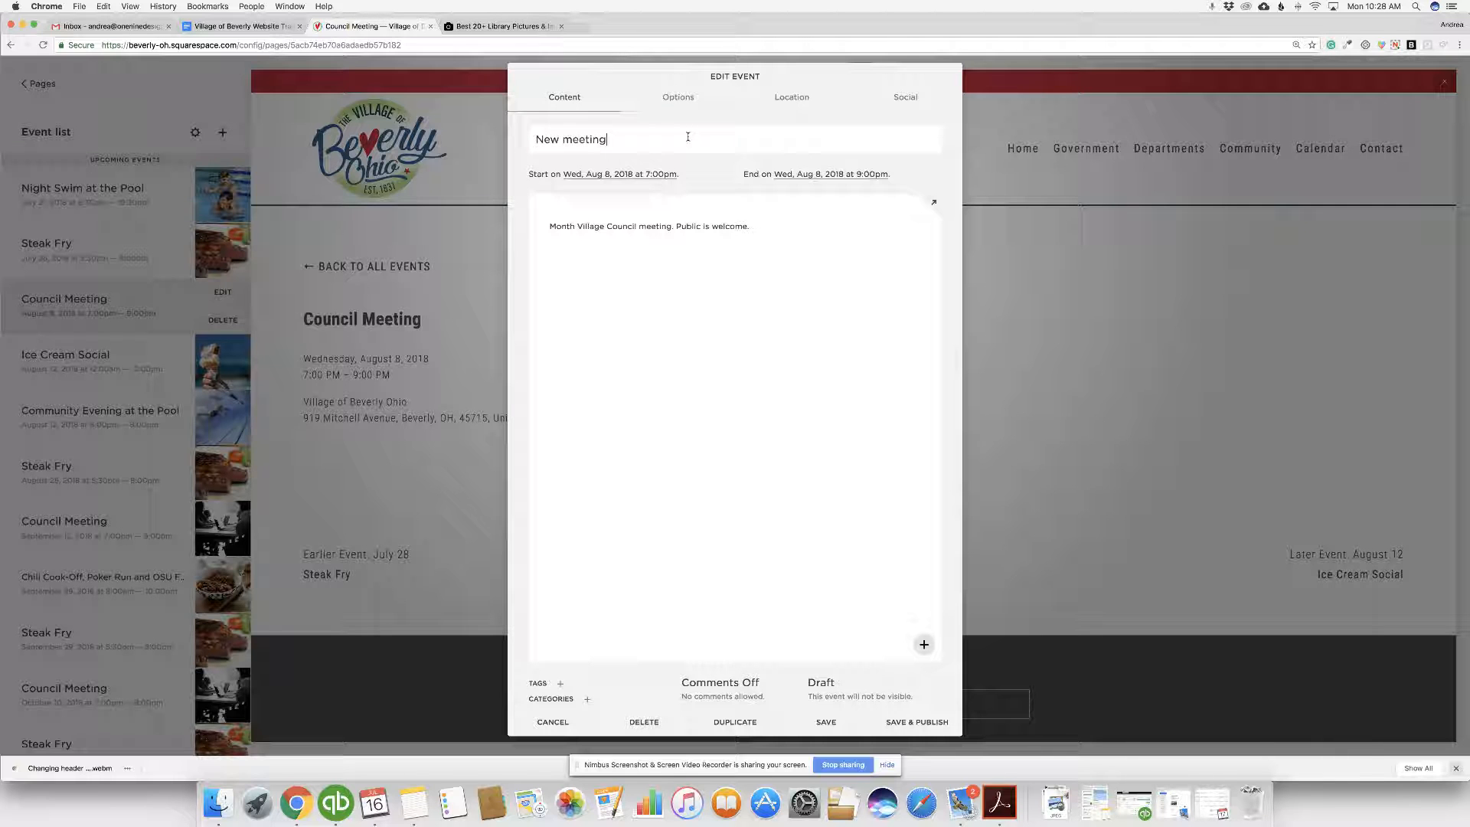
pyautogui.write(' title')
# Step: Set the duplicated event's start to July 23, 2018 at 2:30 PM and check its end date and time
pyautogui.click(633, 174)
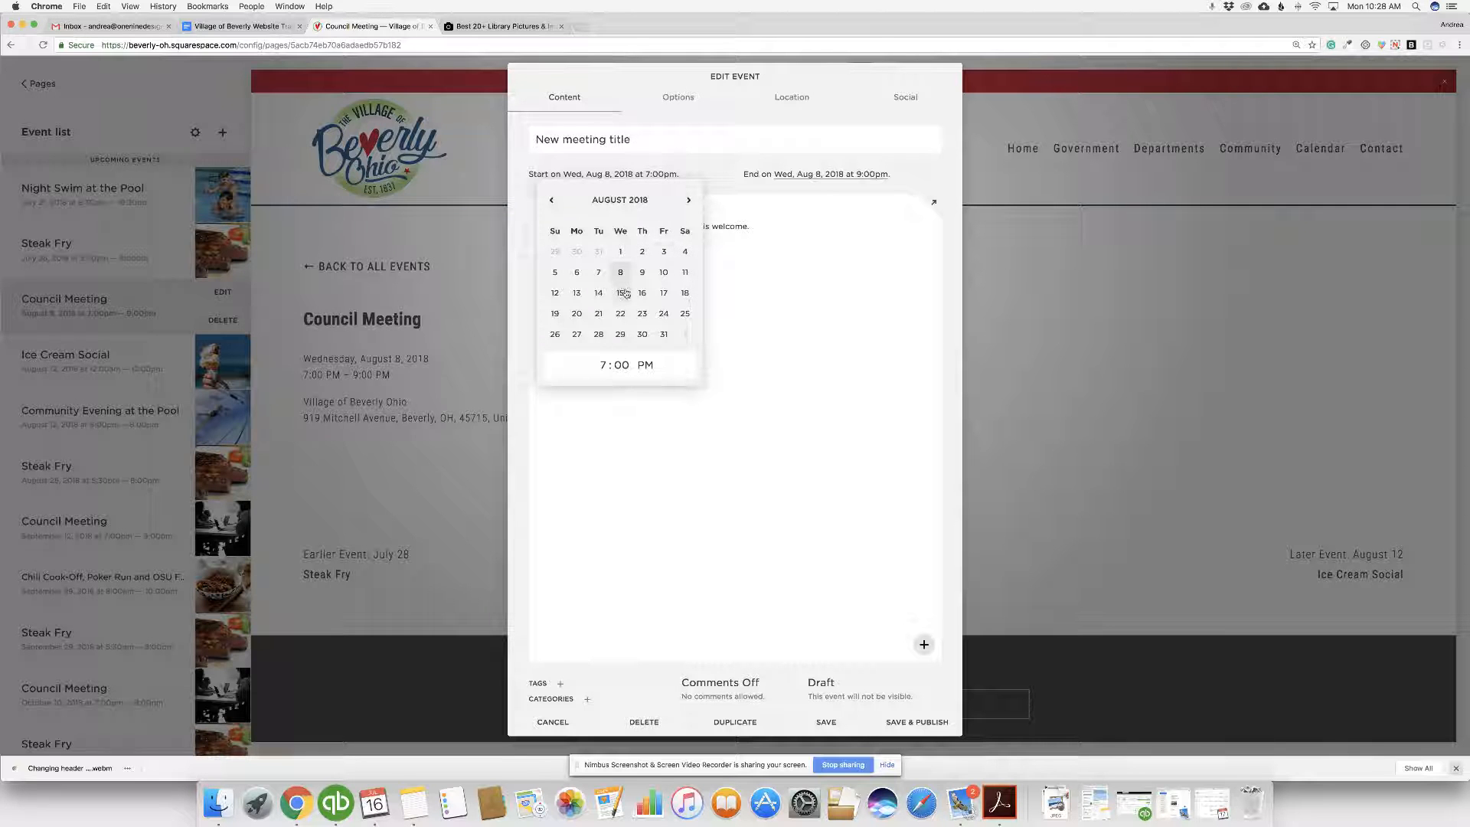
pyautogui.click(551, 200)
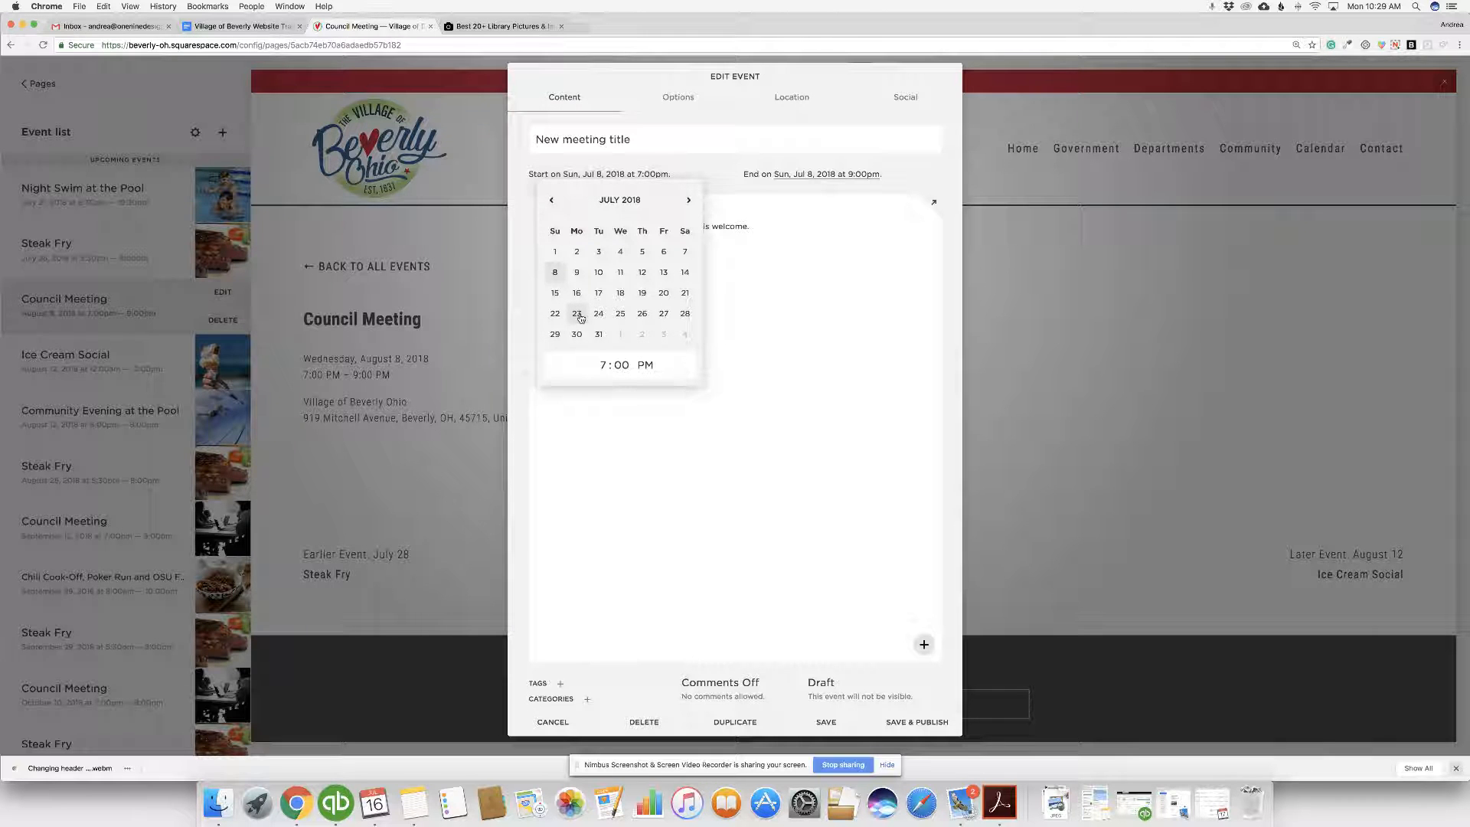
pyautogui.click(581, 317)
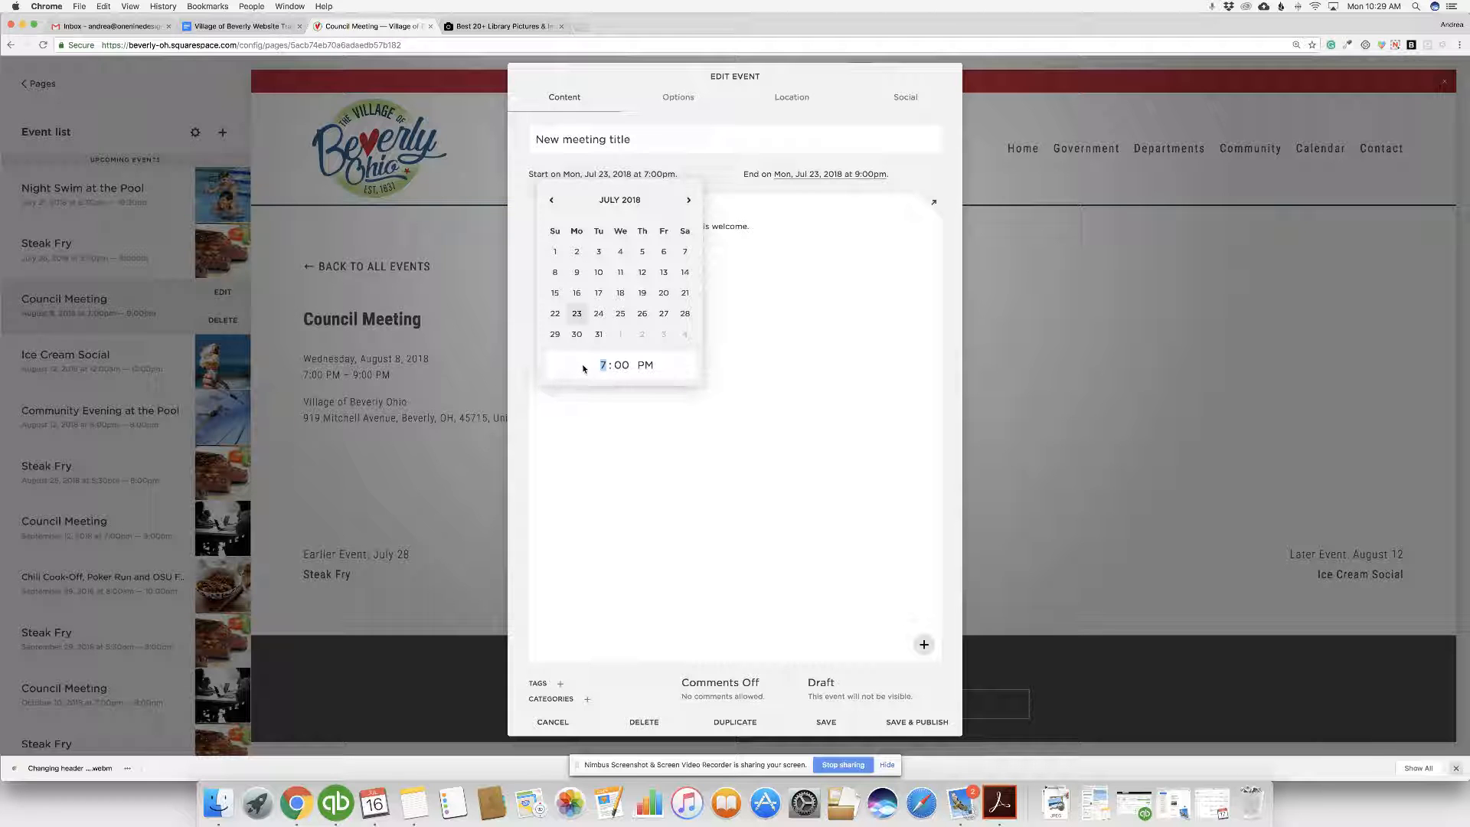
pyautogui.write('2')
pyautogui.click(622, 365)
pyautogui.write('30')
pyautogui.click(815, 304)
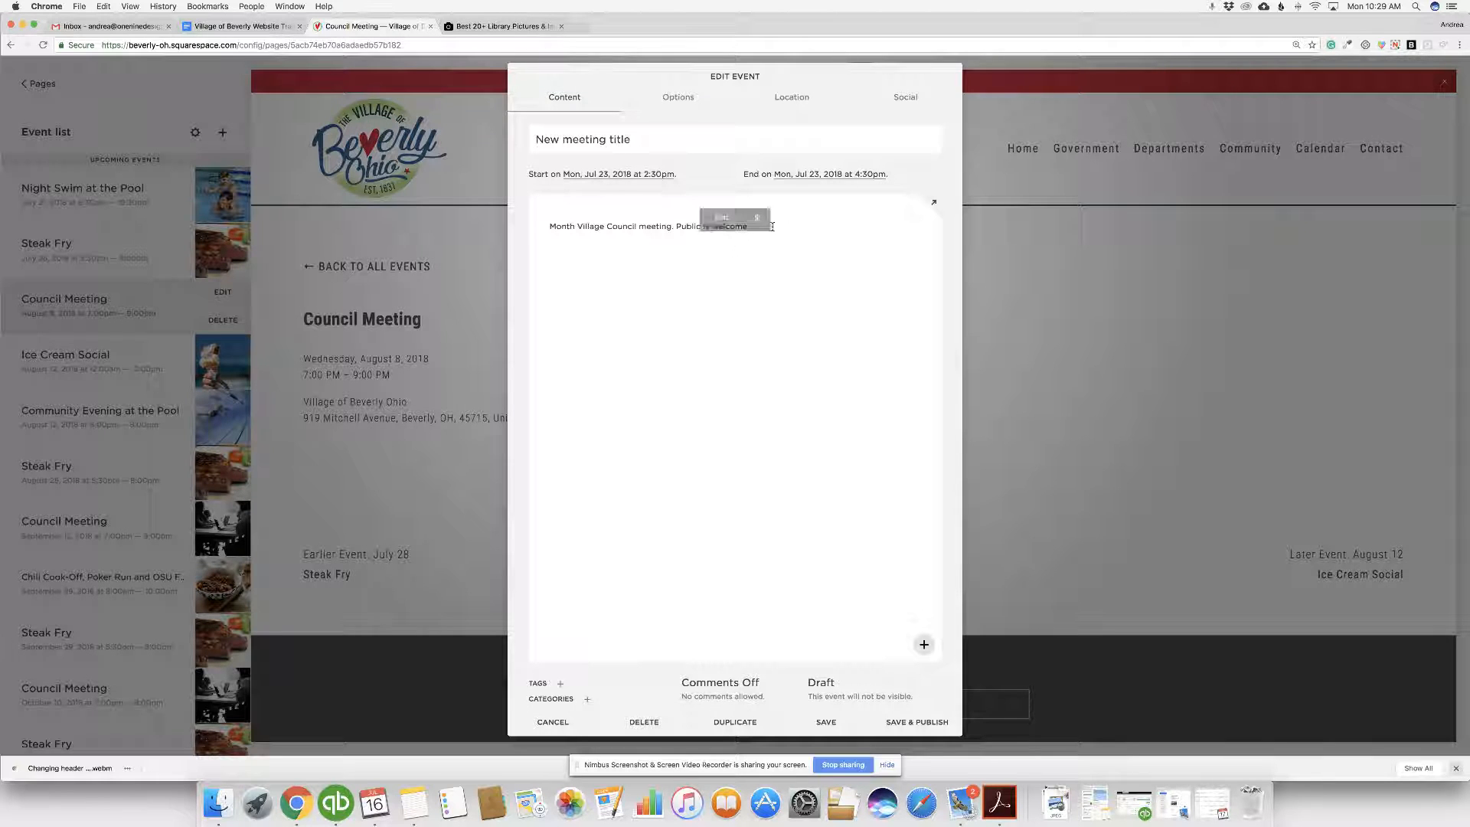
pyautogui.click(844, 175)
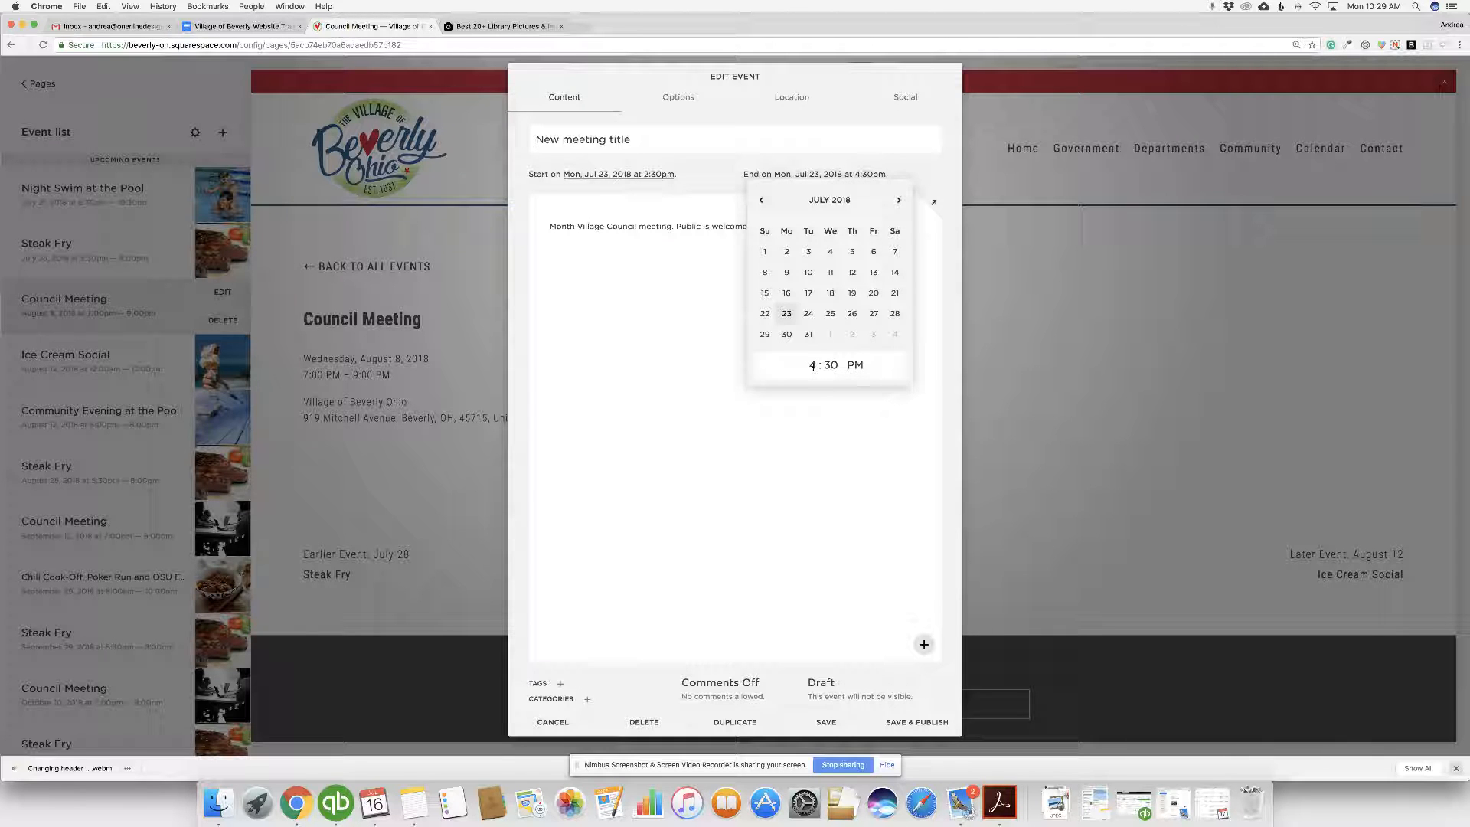
pyautogui.click(659, 253)
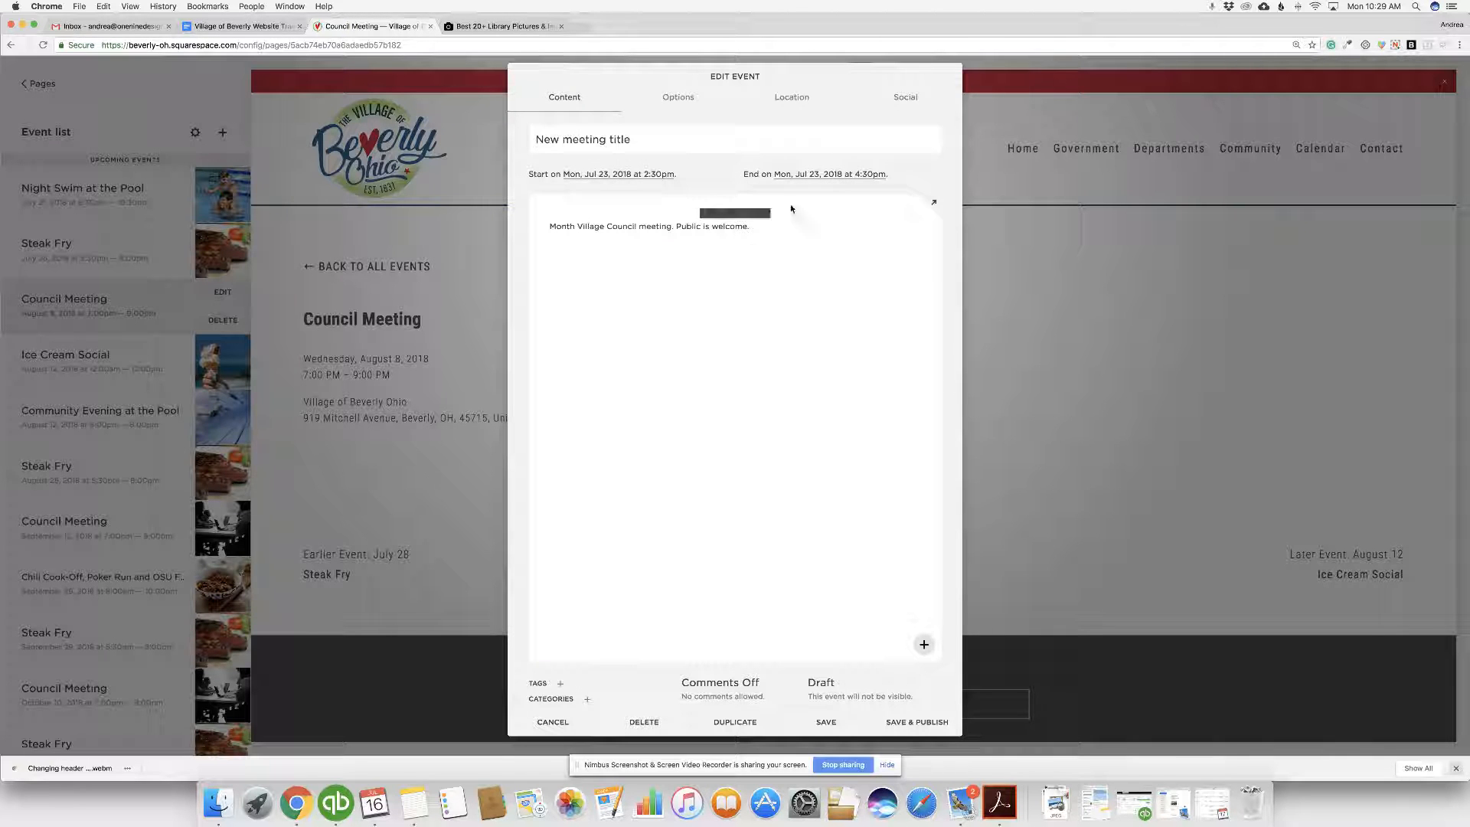
# Step: Replace the event's description text with "Website training."
pyautogui.moveTo(788, 225); pyautogui.dragTo(536, 221)
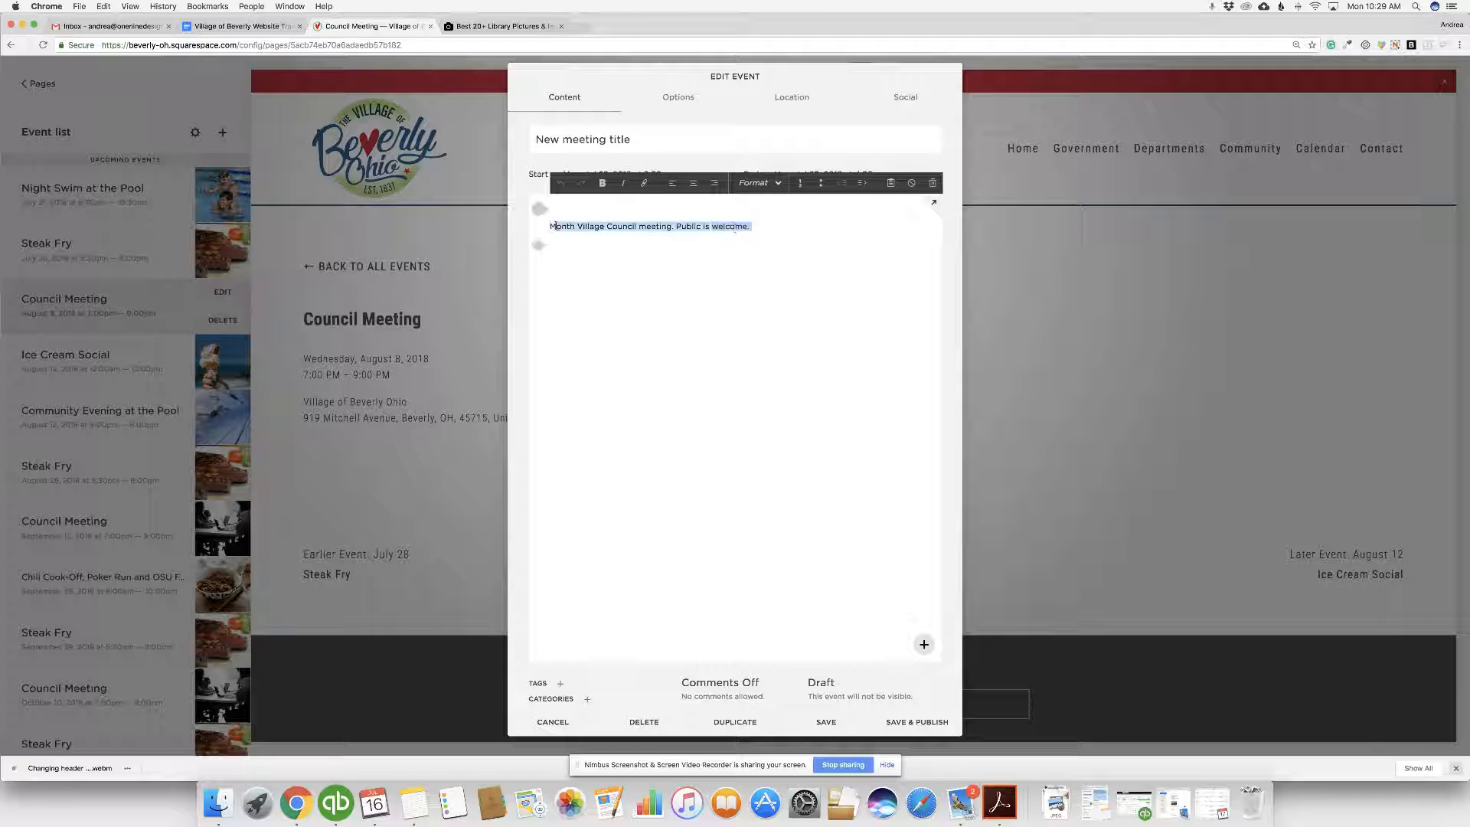
pyautogui.write('Websi')
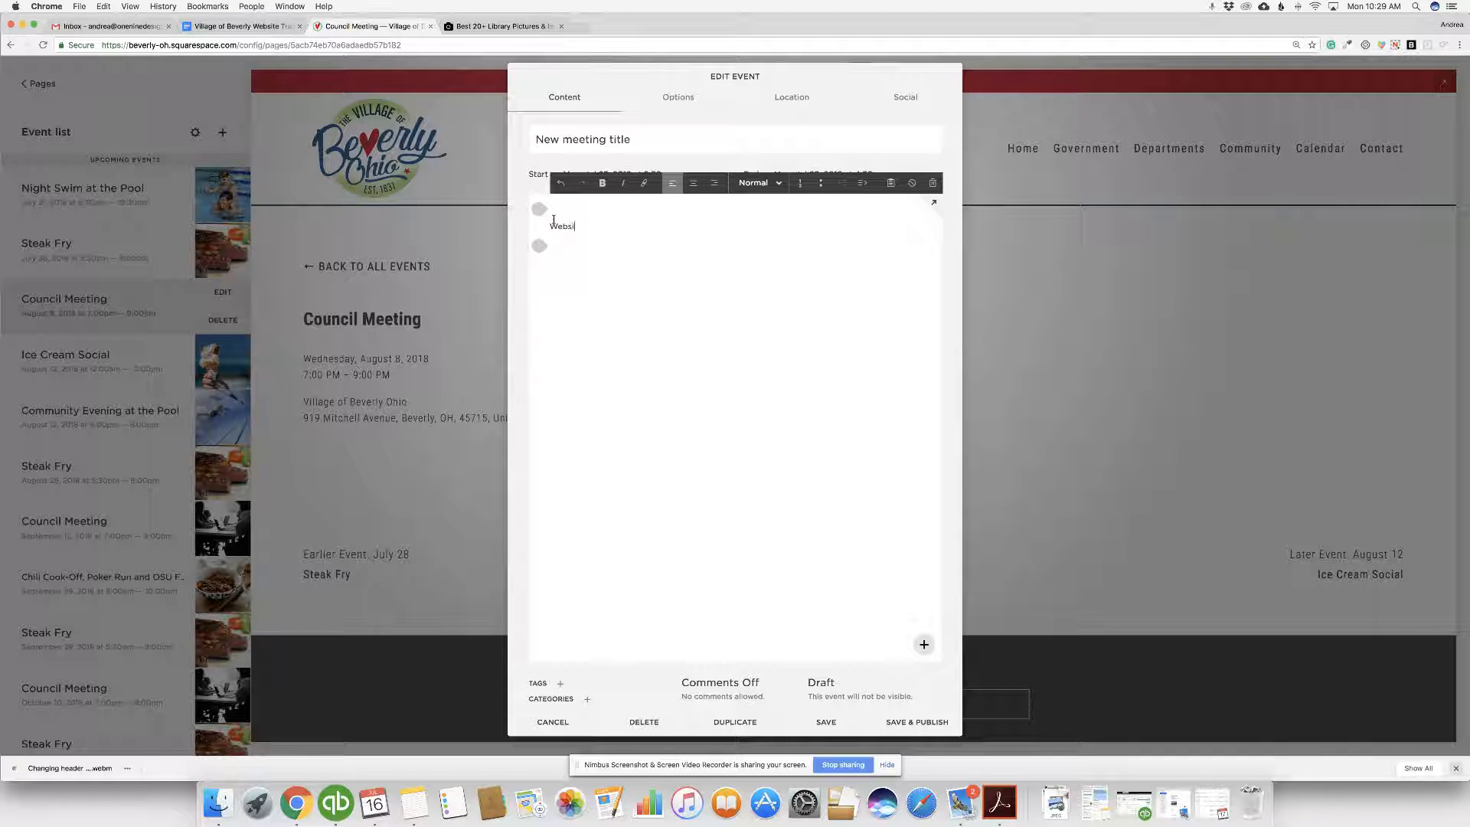
pyautogui.write('te training.')
# Step: Try adding an image block below the event description, and remove the empty block
pyautogui.moveTo(542, 255)
pyautogui.click(539, 247)
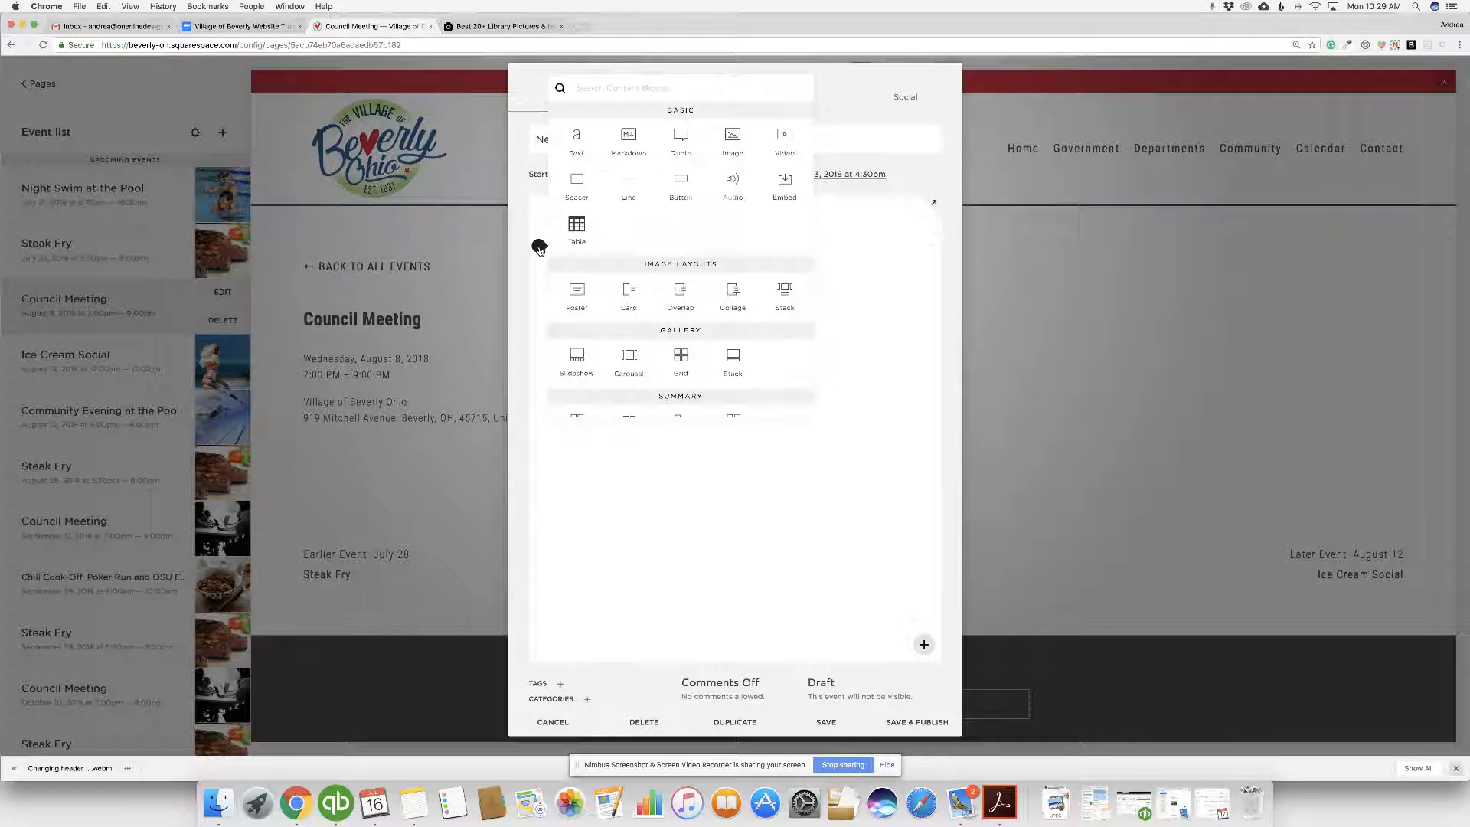
pyautogui.click(732, 138)
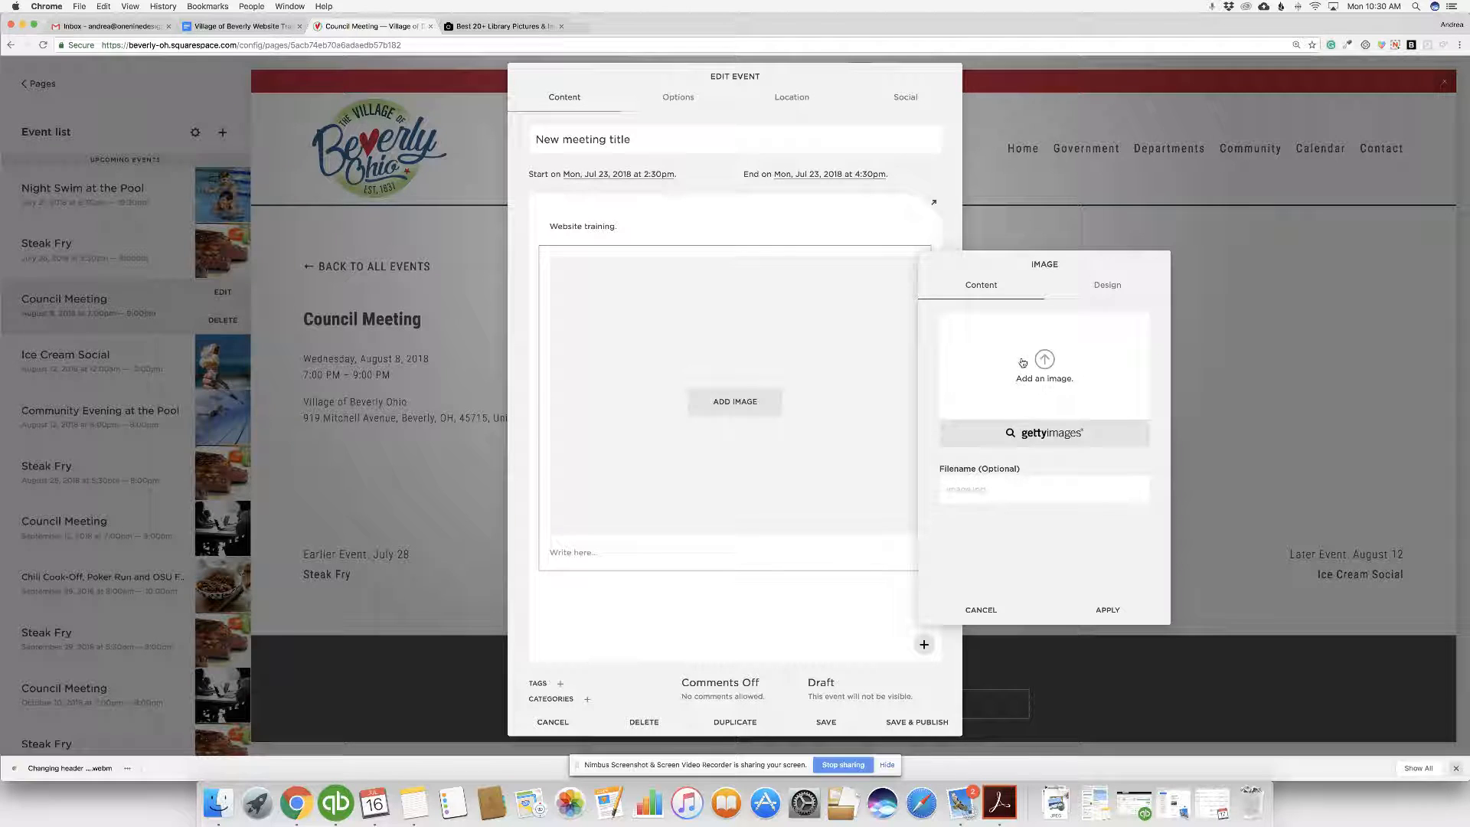
pyautogui.click(978, 609)
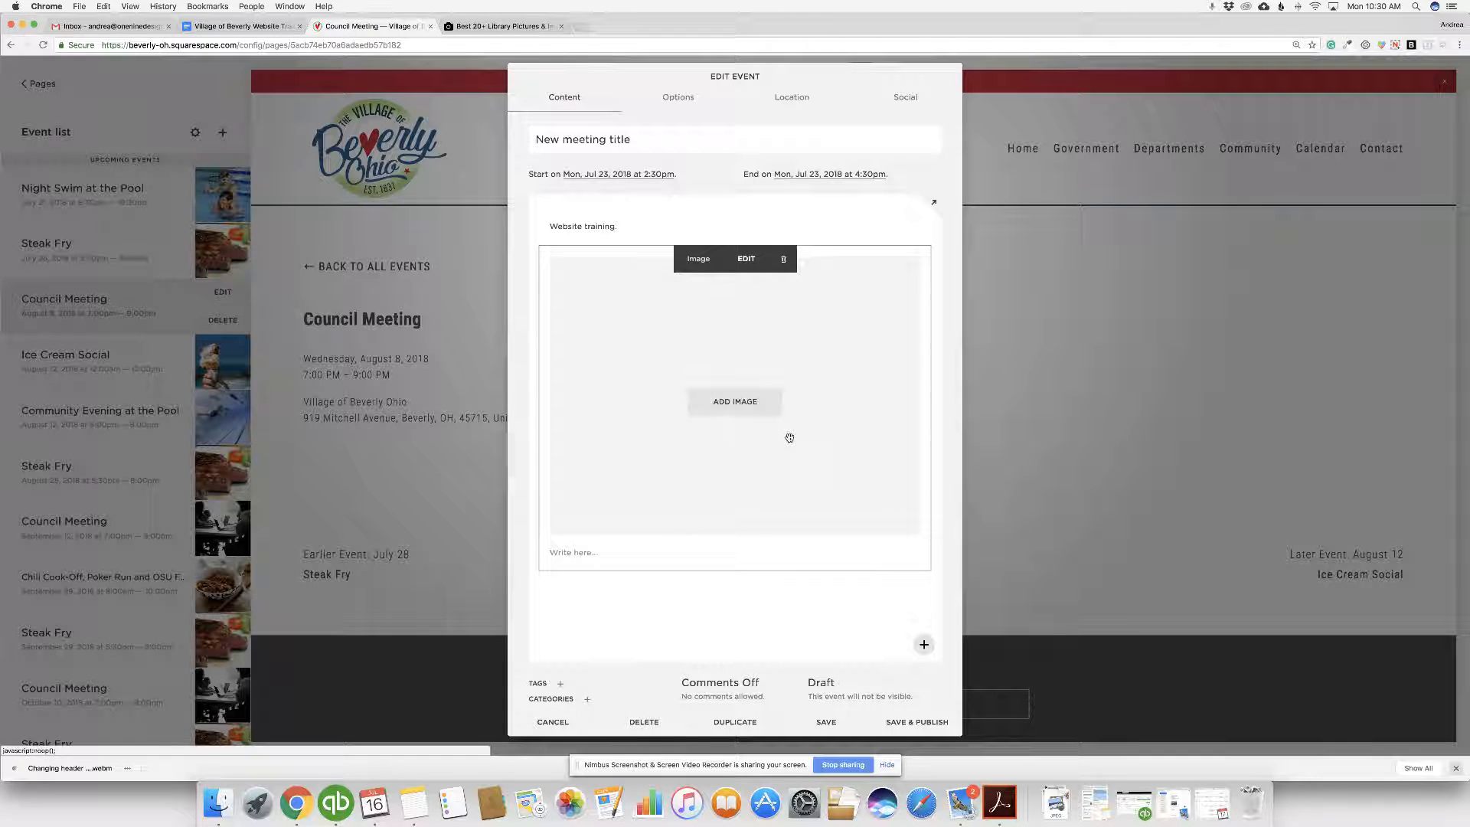
pyautogui.click(784, 262)
pyautogui.click(826, 308)
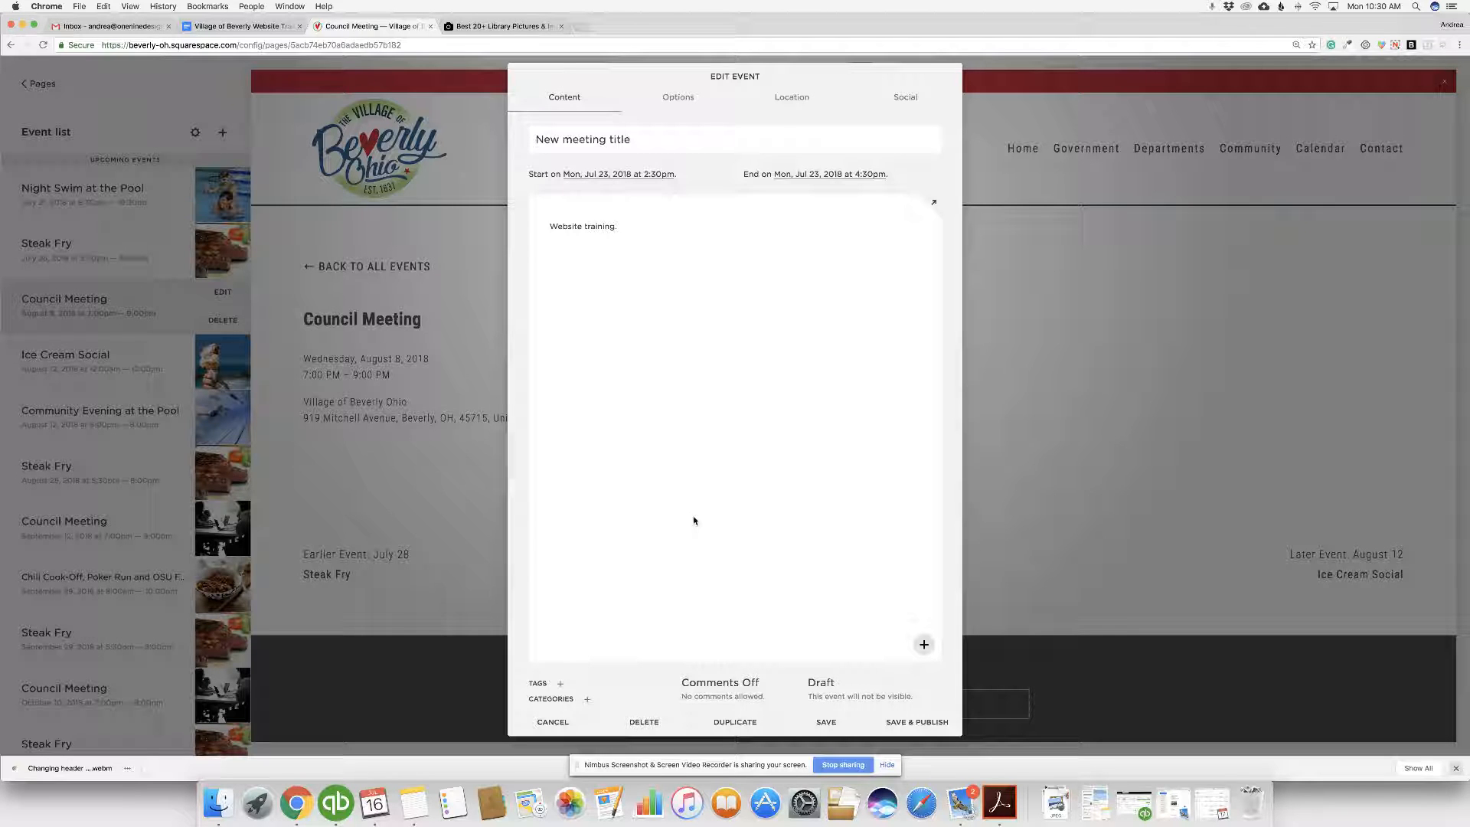
# Step: Review the event's thumbnail image and URL options and its location details, and return to the event content
pyautogui.click(679, 99)
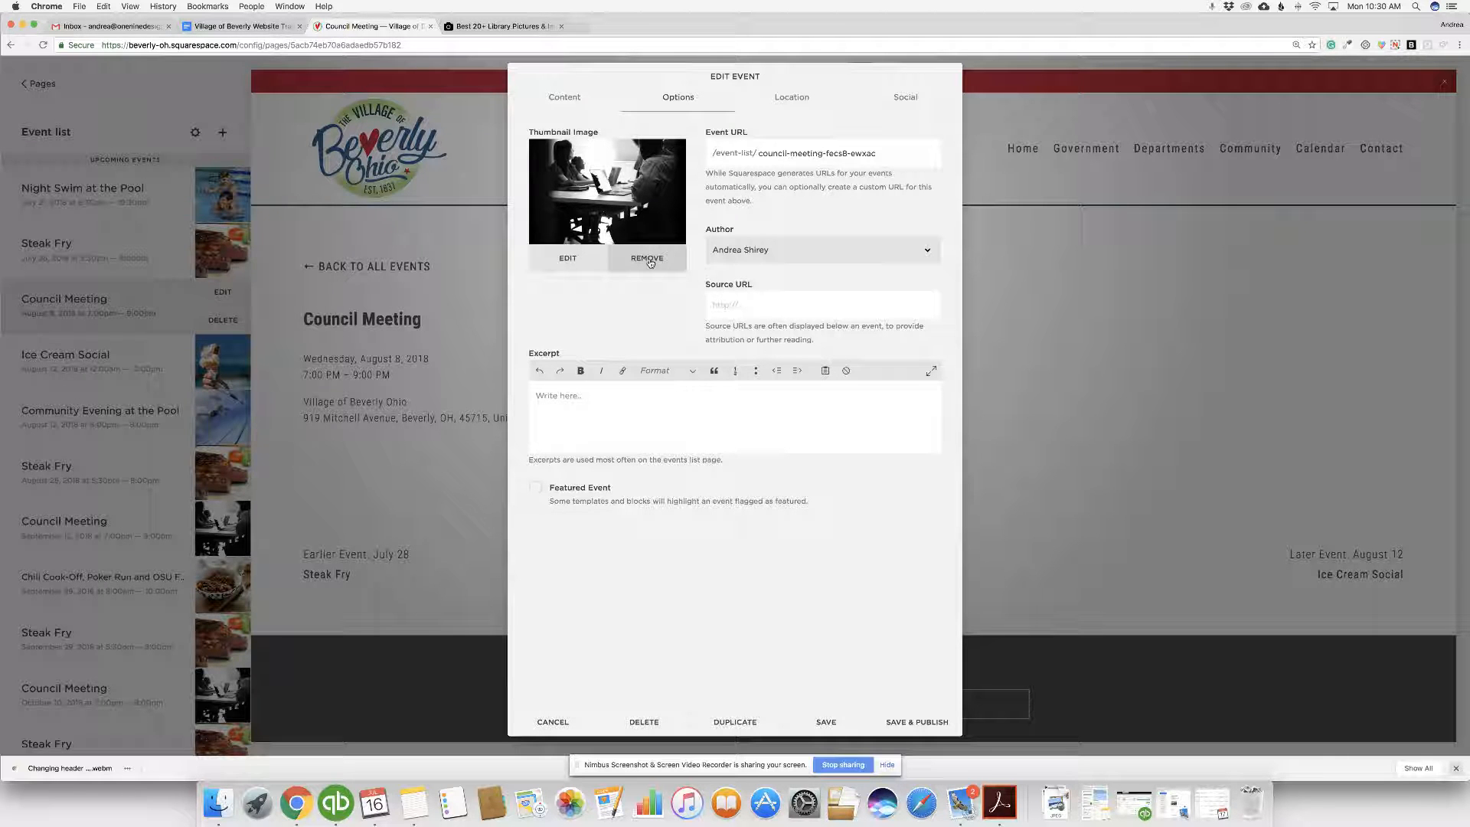
pyautogui.click(790, 99)
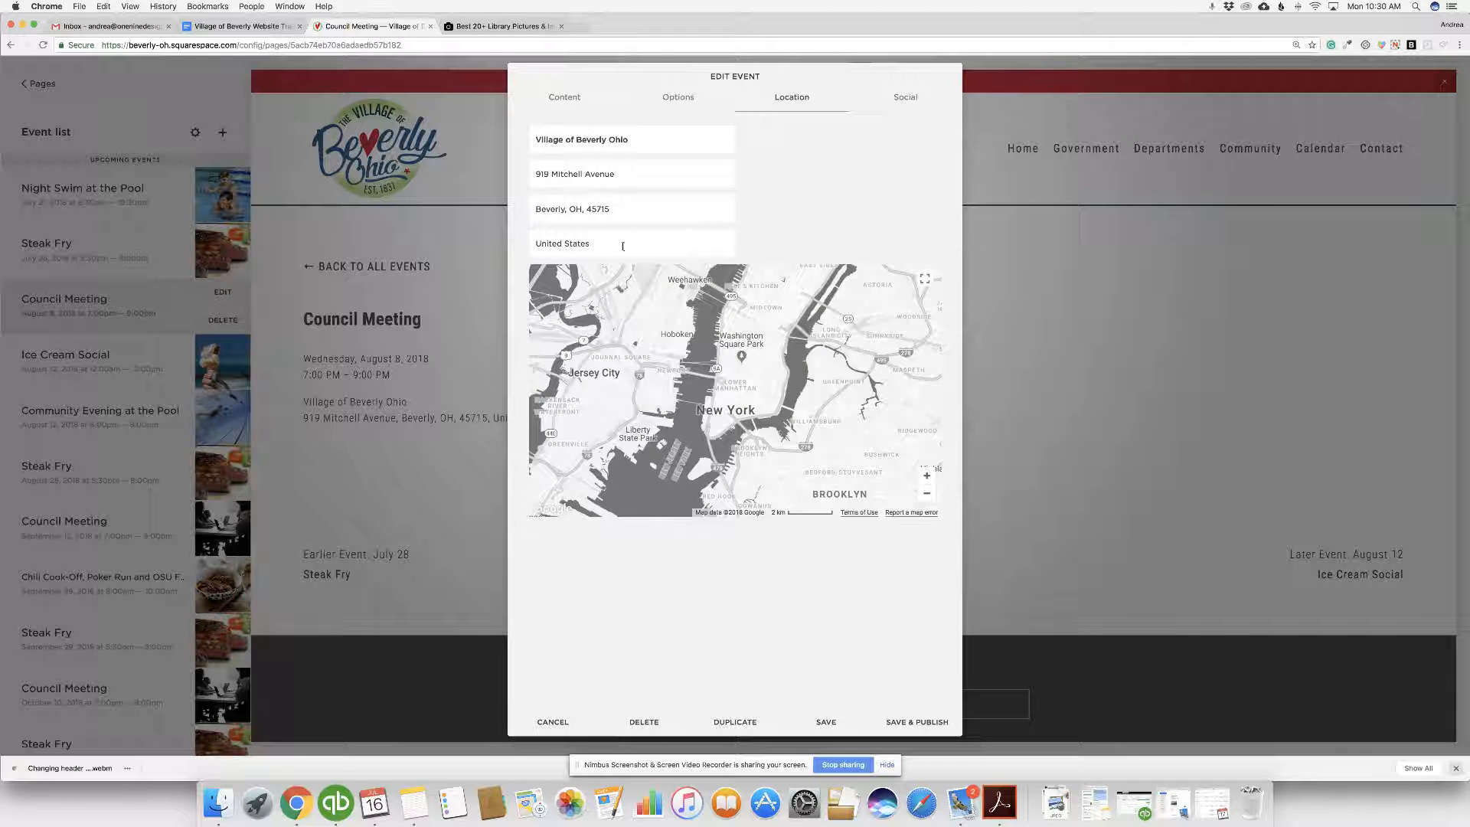
pyautogui.click(562, 100)
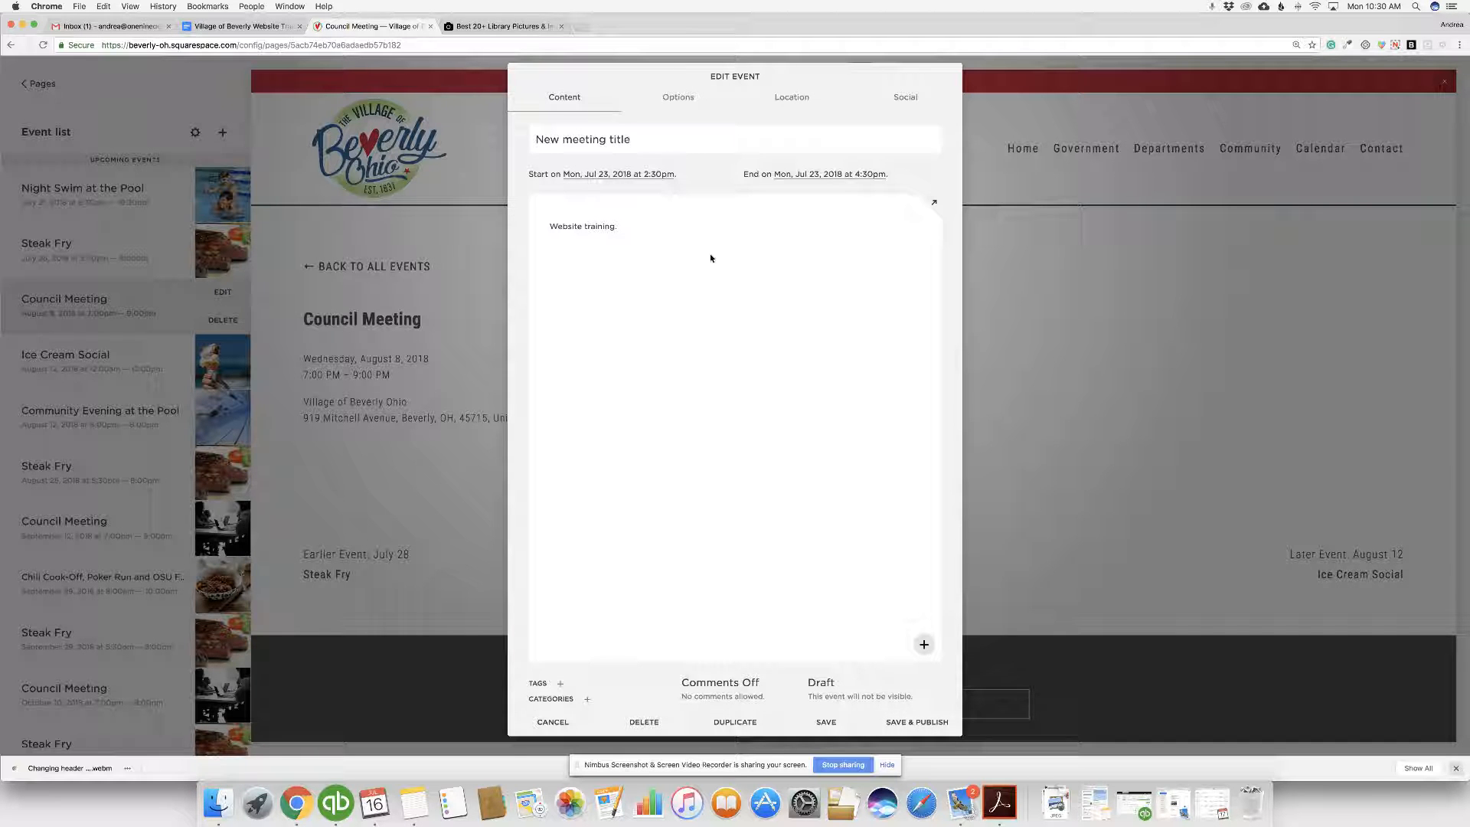
# Step: Try the Scheduled status for the event and look at its publish date and time picker
pyautogui.click(823, 686)
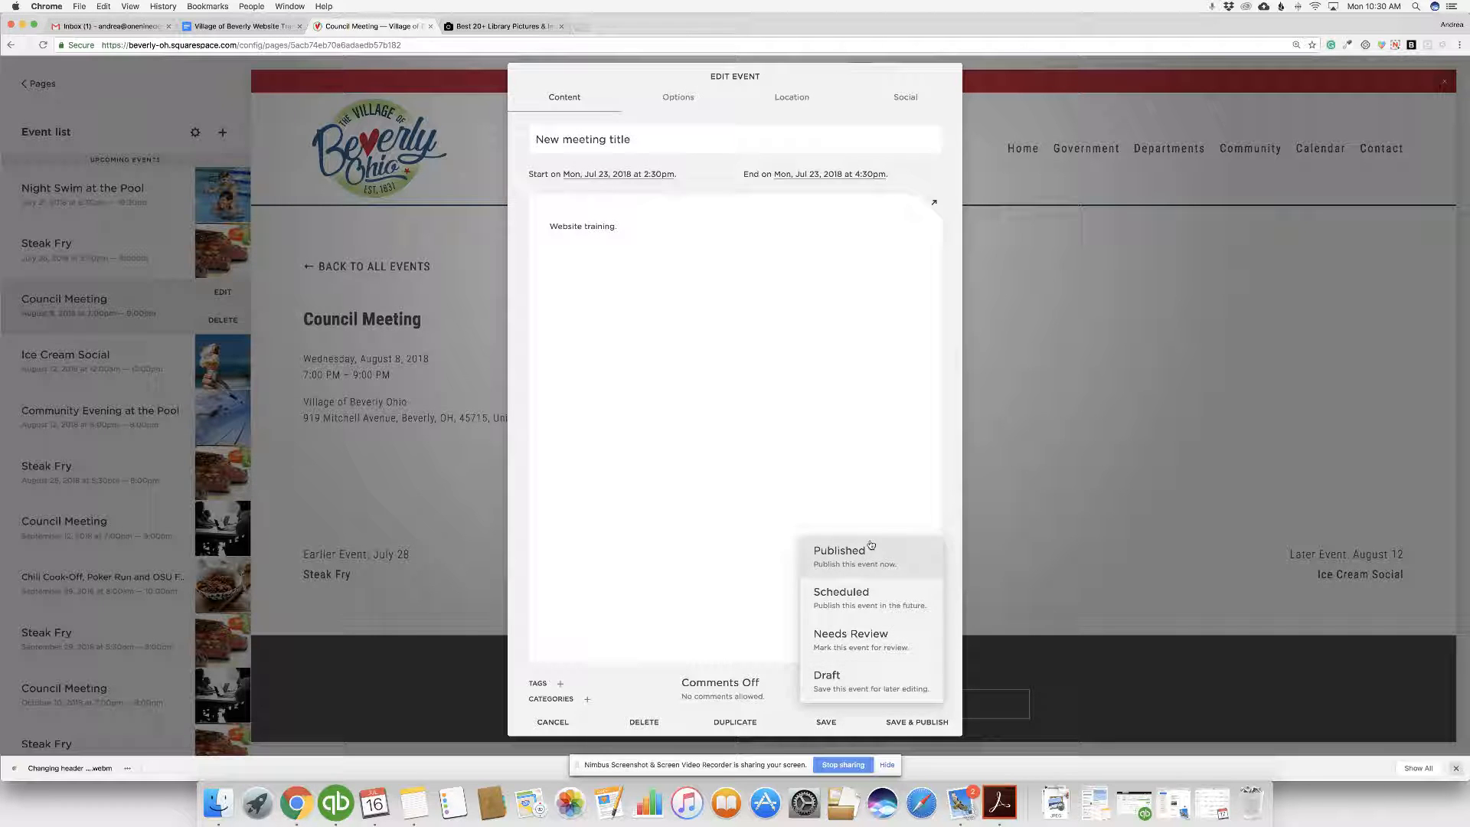
pyautogui.click(881, 601)
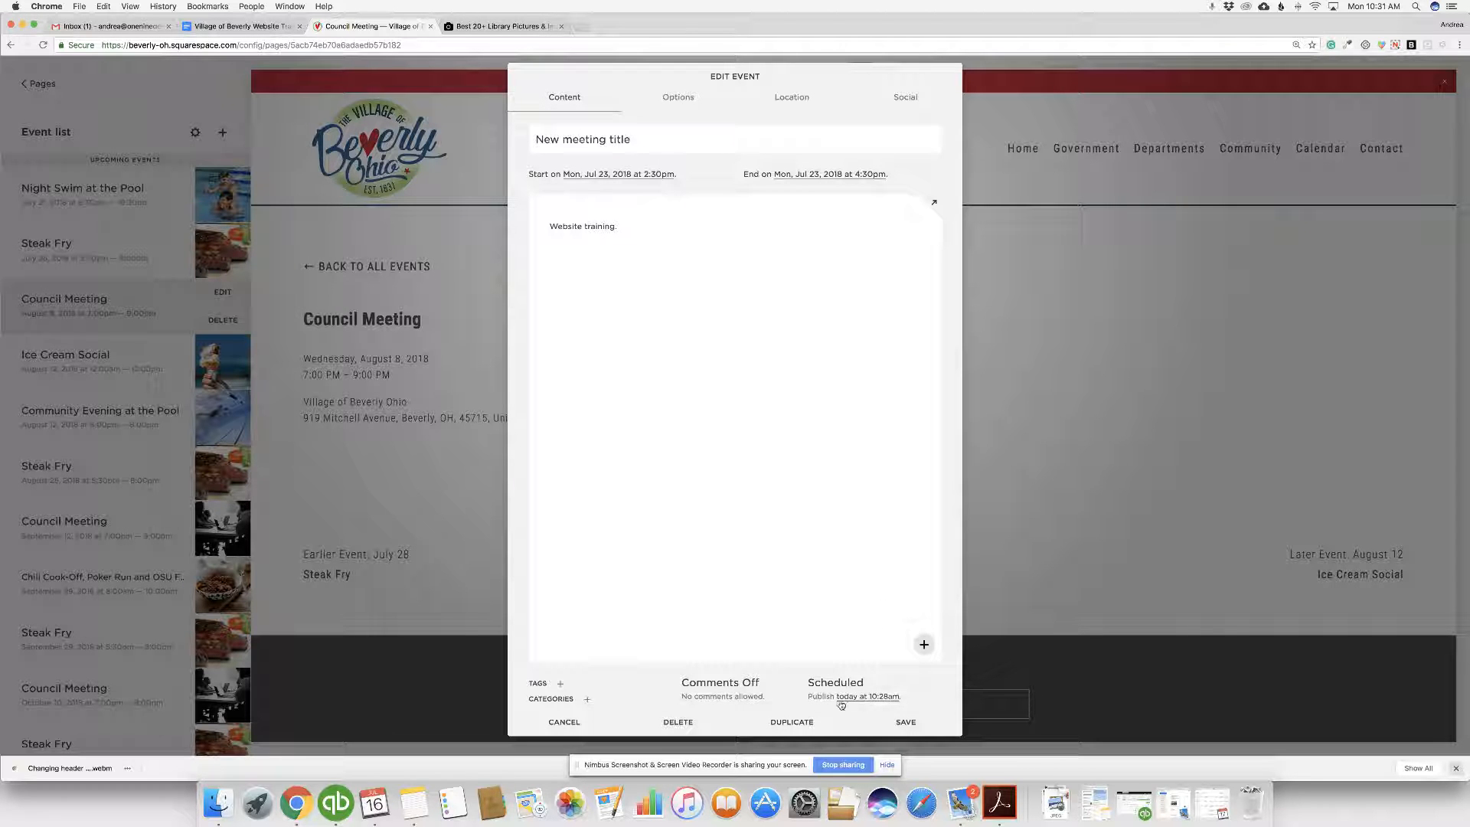
pyautogui.click(875, 700)
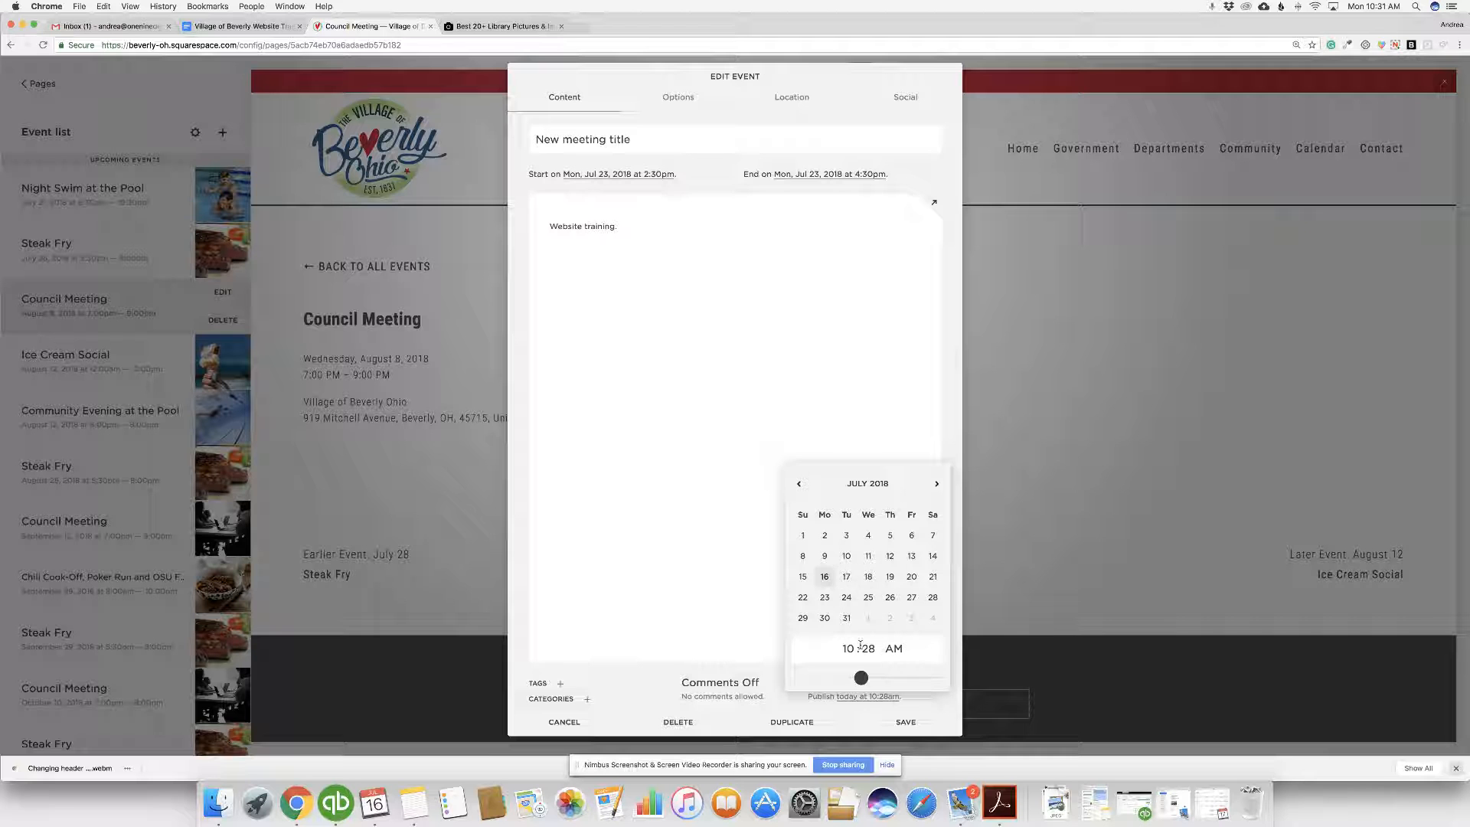
pyautogui.click(752, 615)
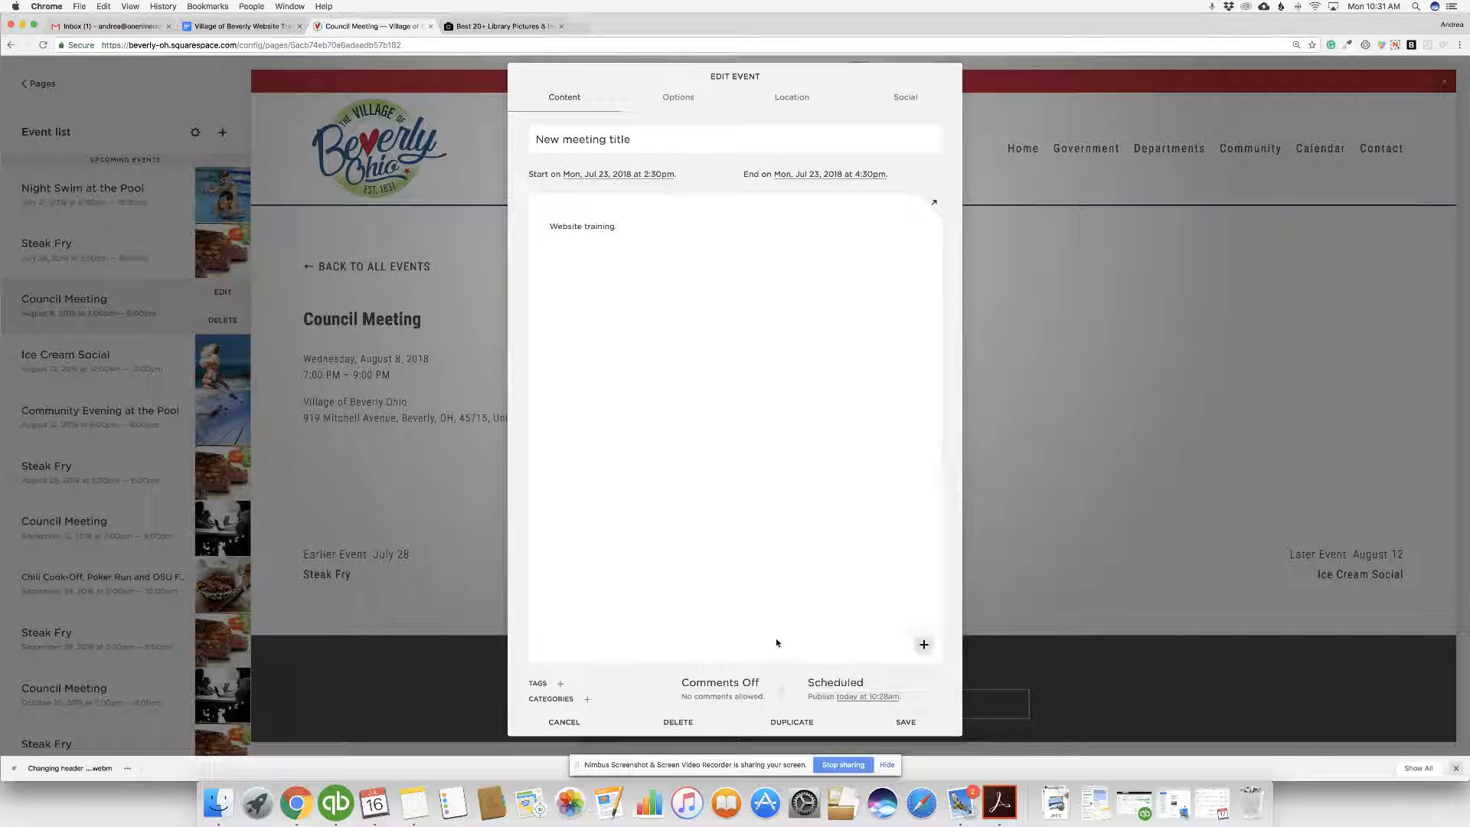
# Step: Set the event's status to Draft and save it without publishing
pyautogui.click(853, 686)
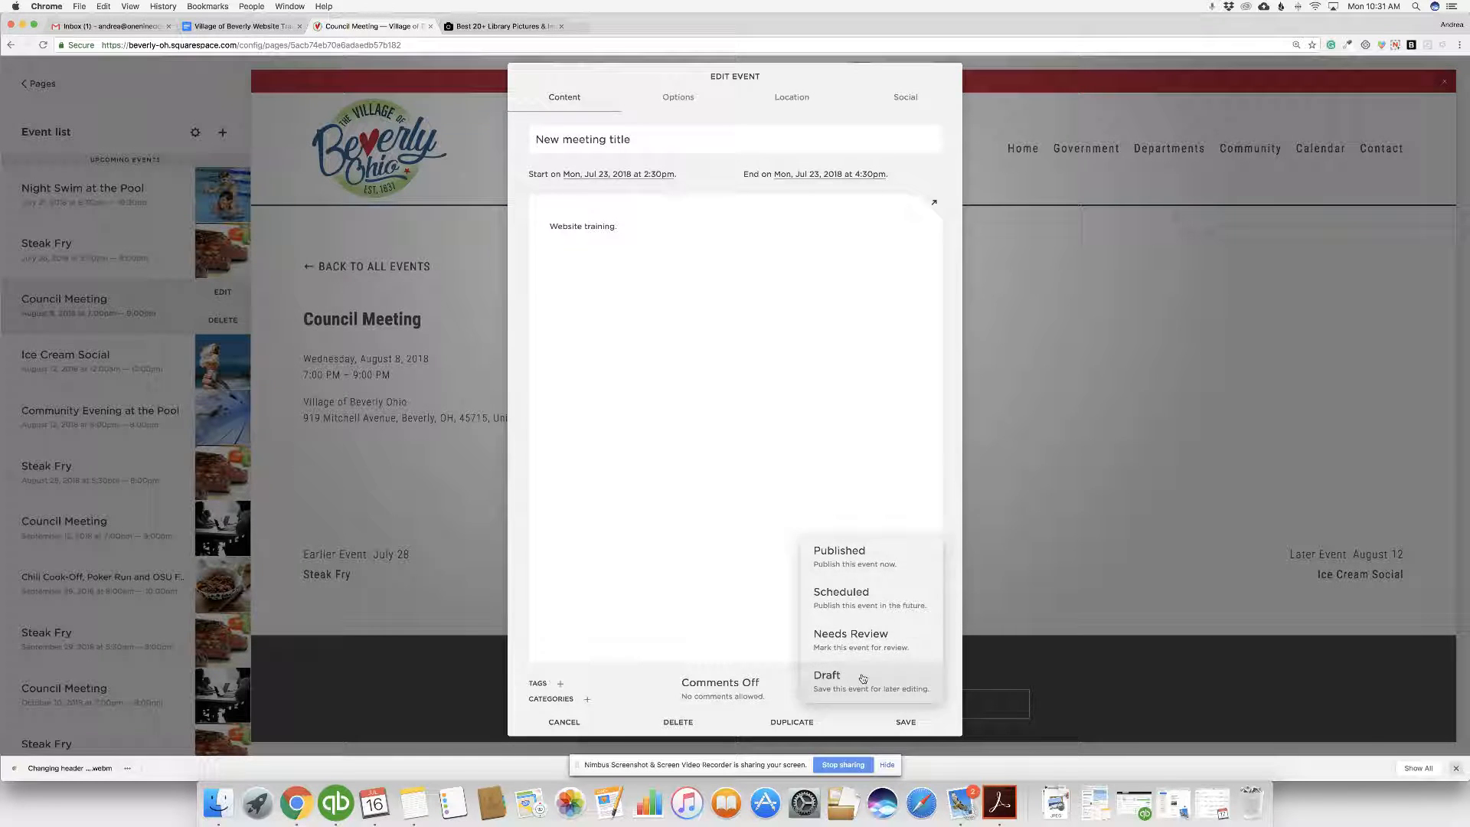
pyautogui.click(863, 679)
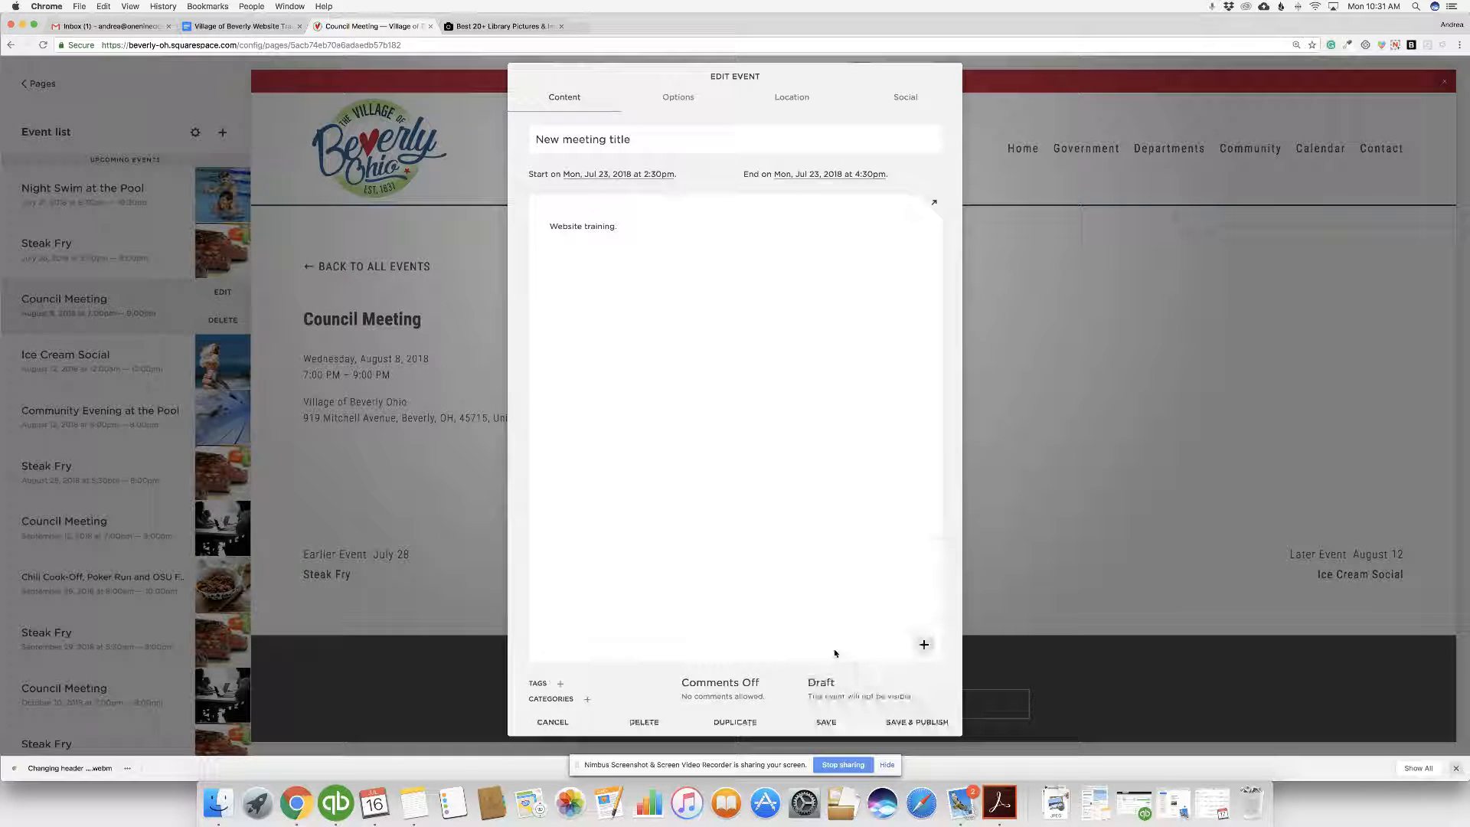
pyautogui.click(824, 722)
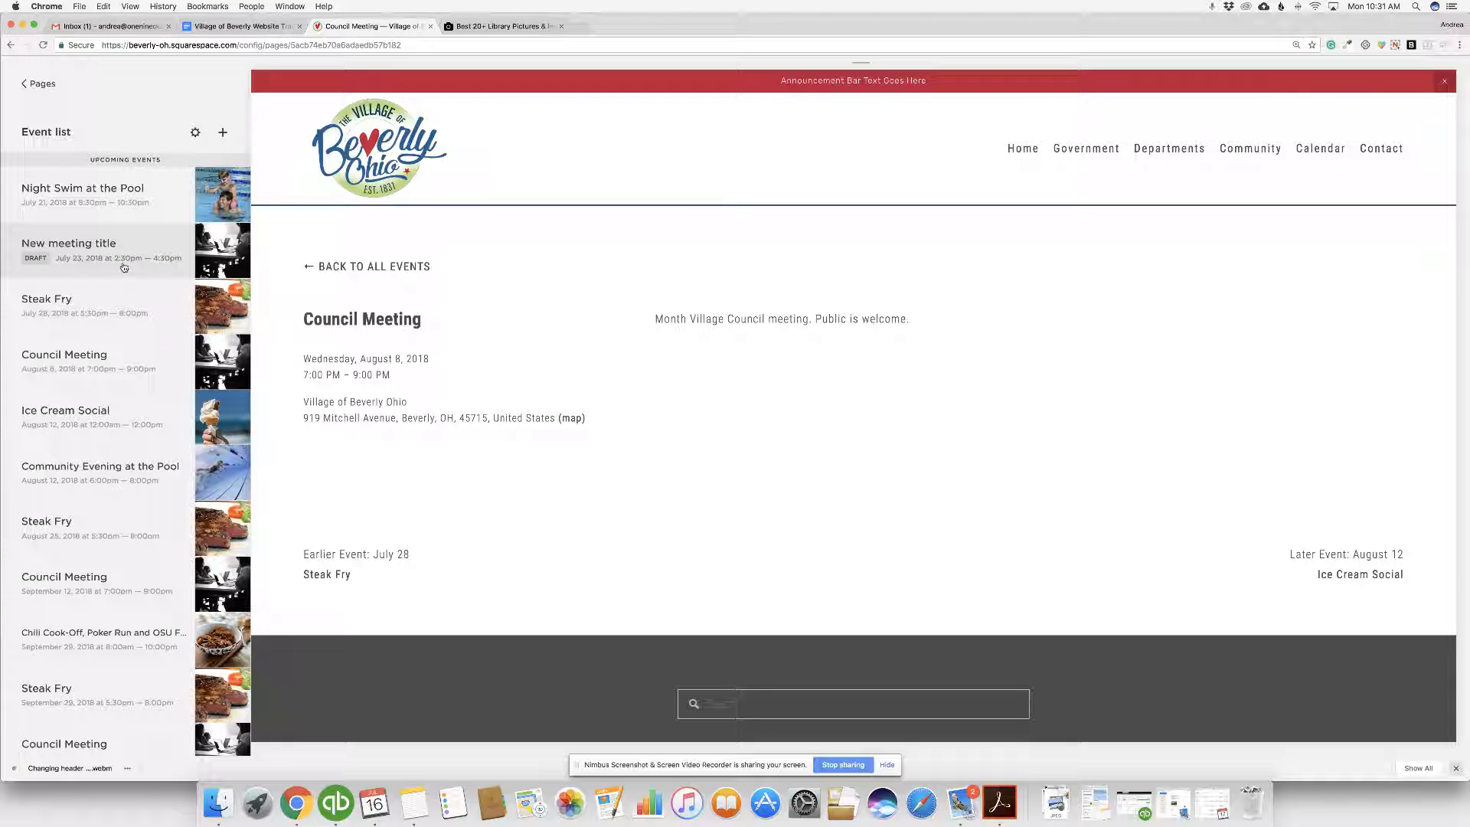
# Step: Go back to all events and check July 23 on the July 2018 calendar for the draft event
pyautogui.click(349, 268)
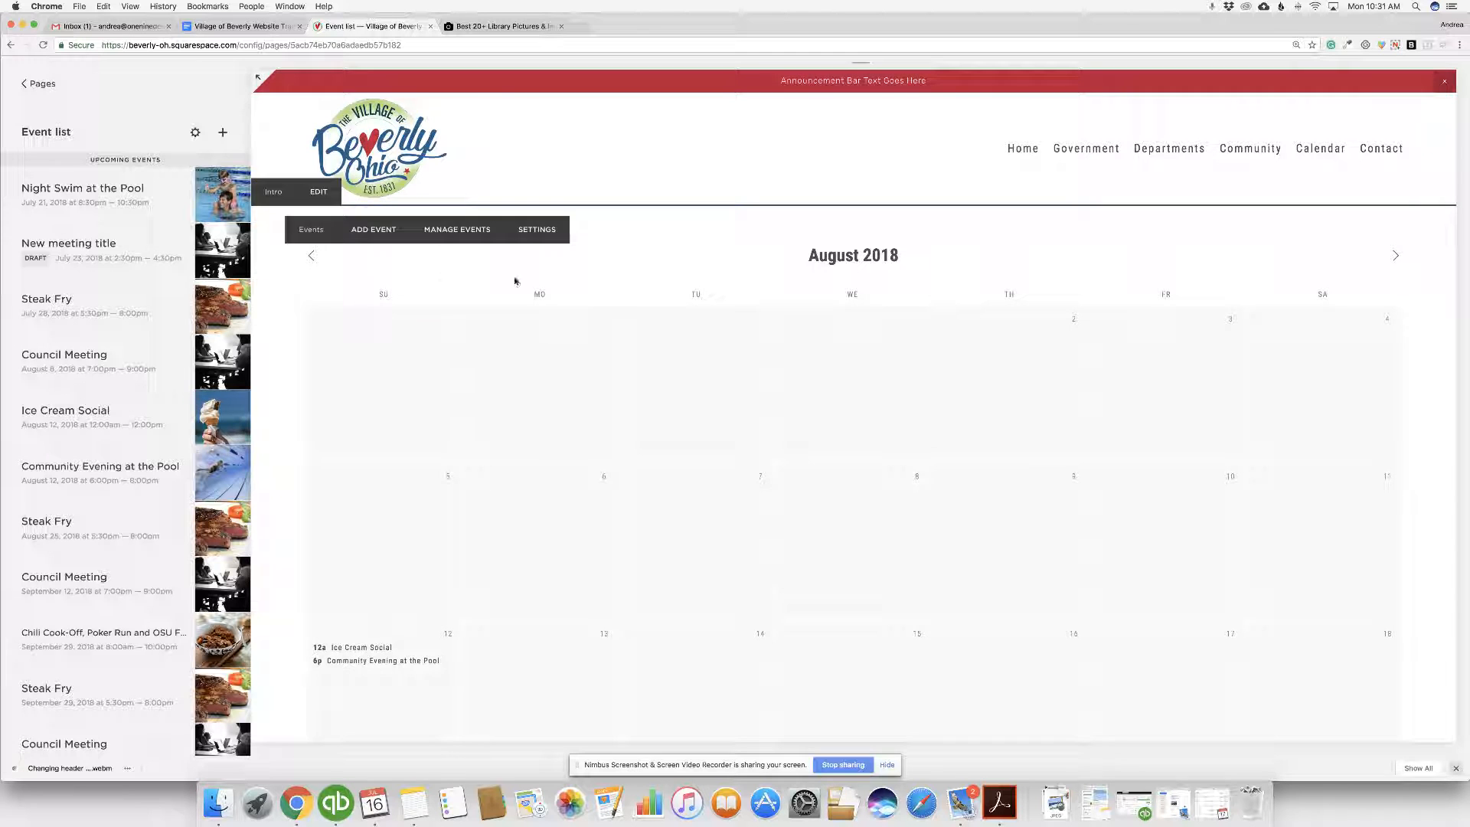
pyautogui.click(312, 256)
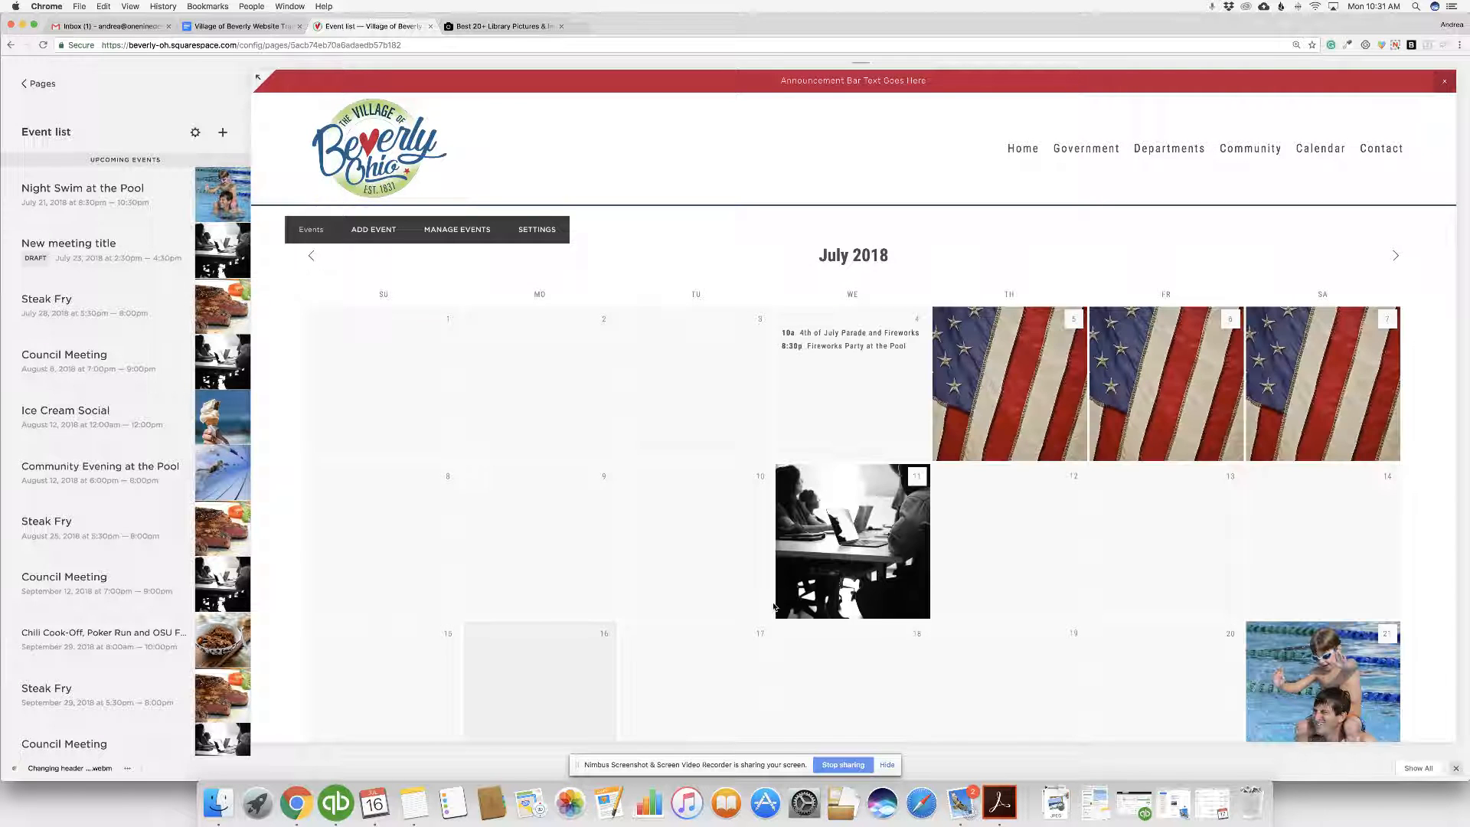
pyautogui.scroll(-2, 777, 606)
pyautogui.scroll(-2, 777, 605)
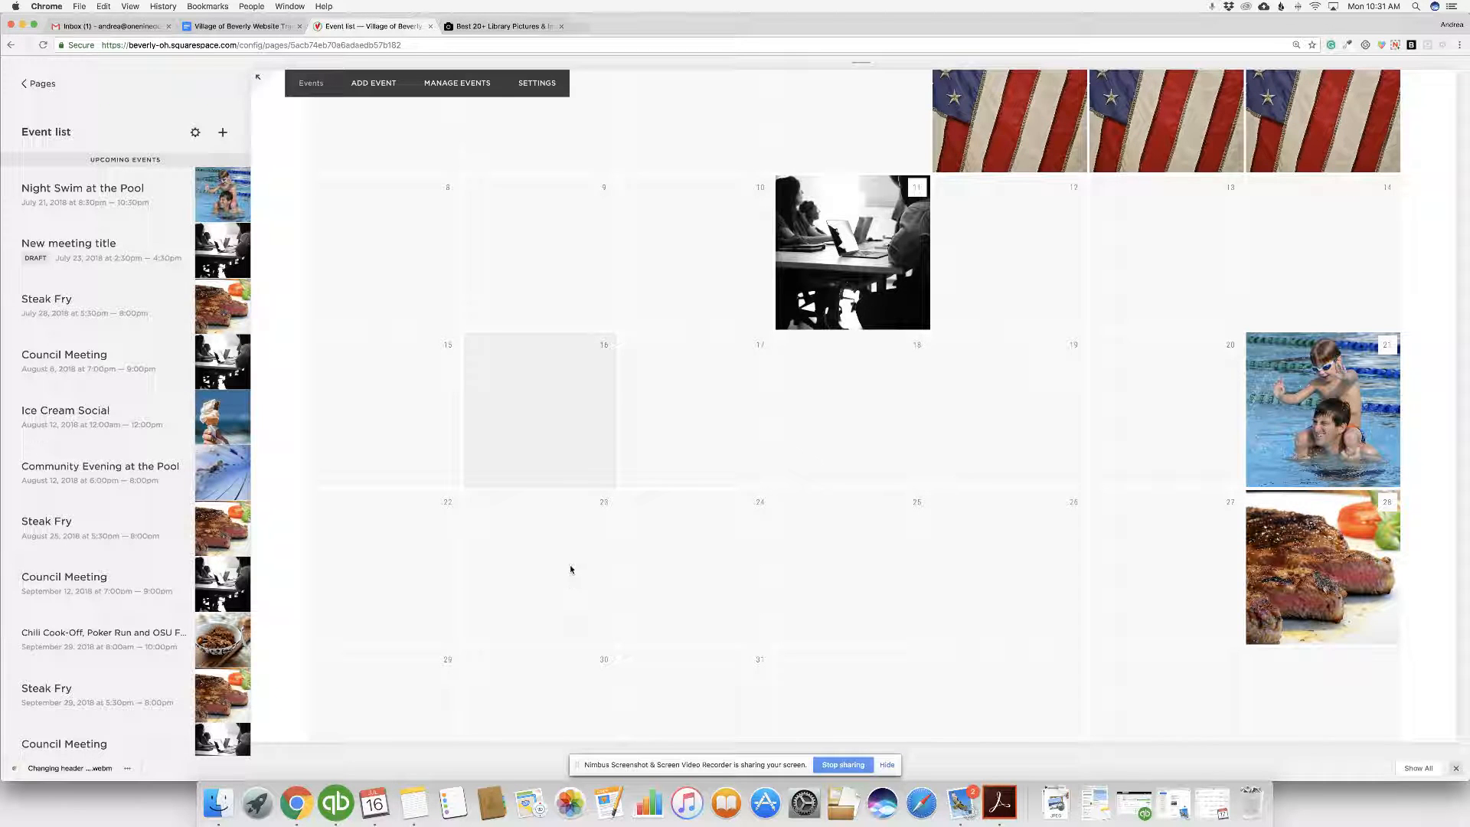
# Step: Reopen the "New meeting title" draft event for editing, and save and publish it
pyautogui.click(111, 249)
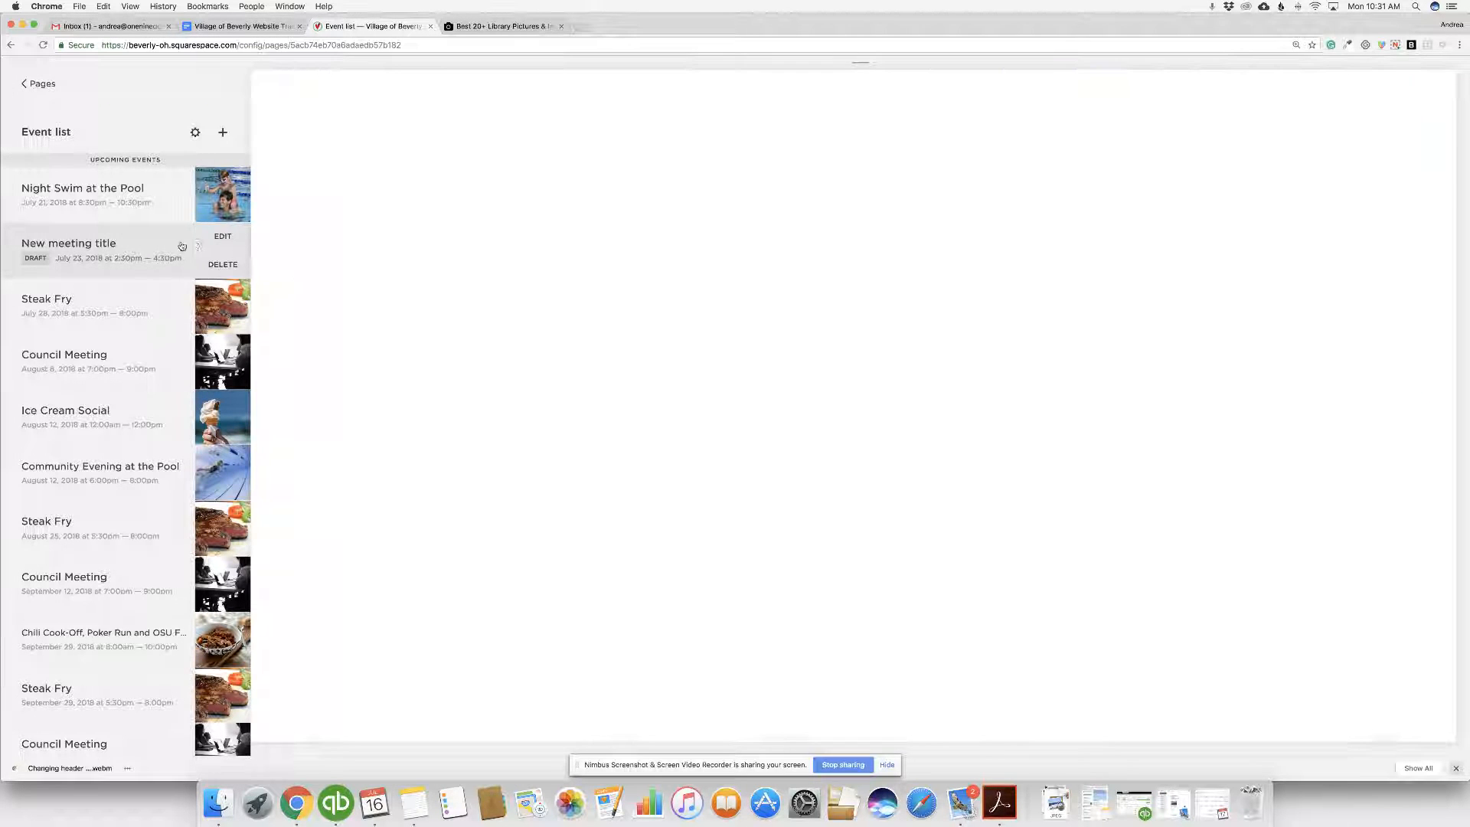
pyautogui.click(222, 244)
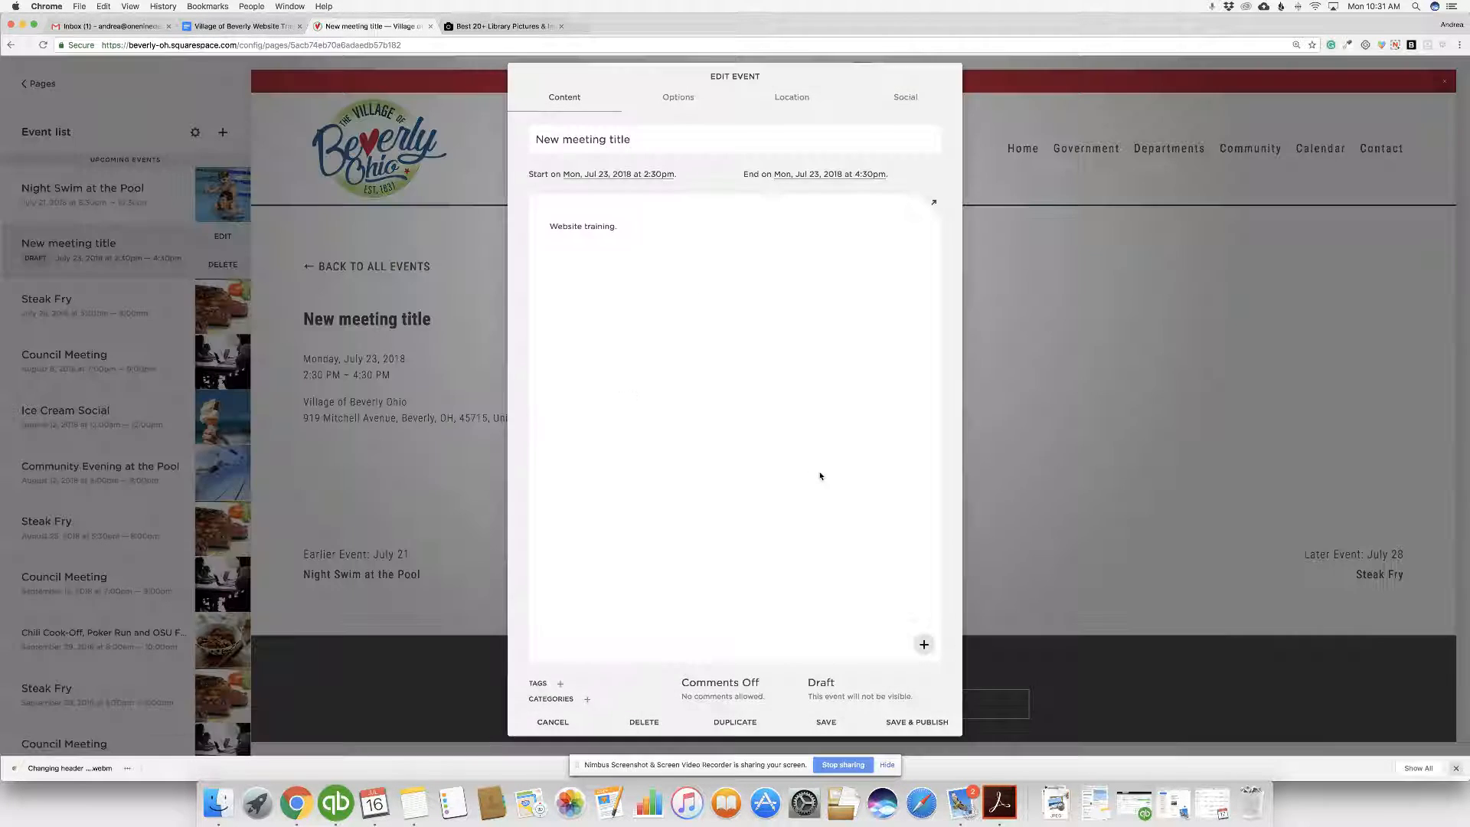
pyautogui.click(919, 723)
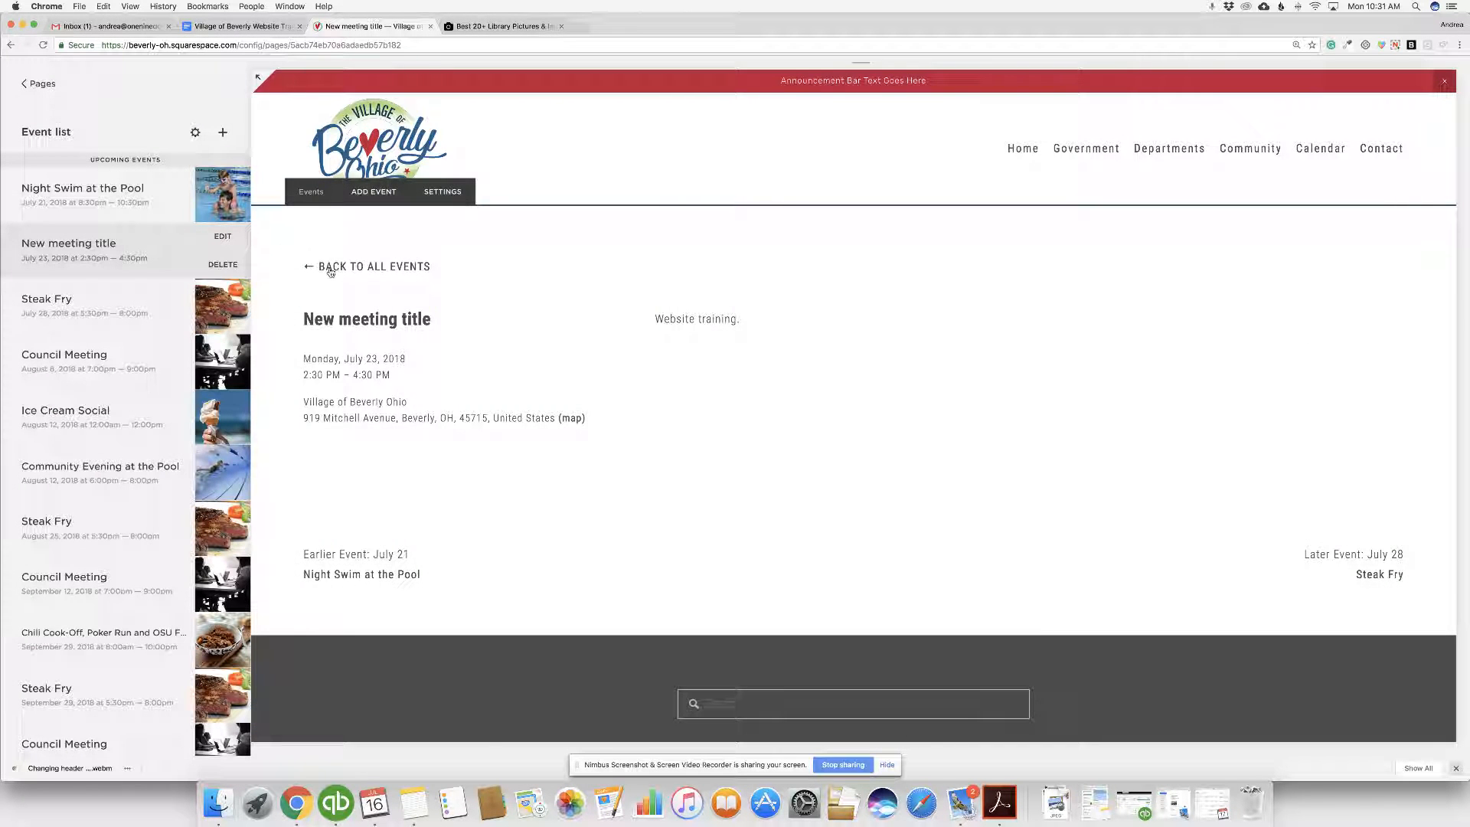
# Step: Return to all events and check the published "New meeting title" event on July 23 in the calendar
pyautogui.click(329, 268)
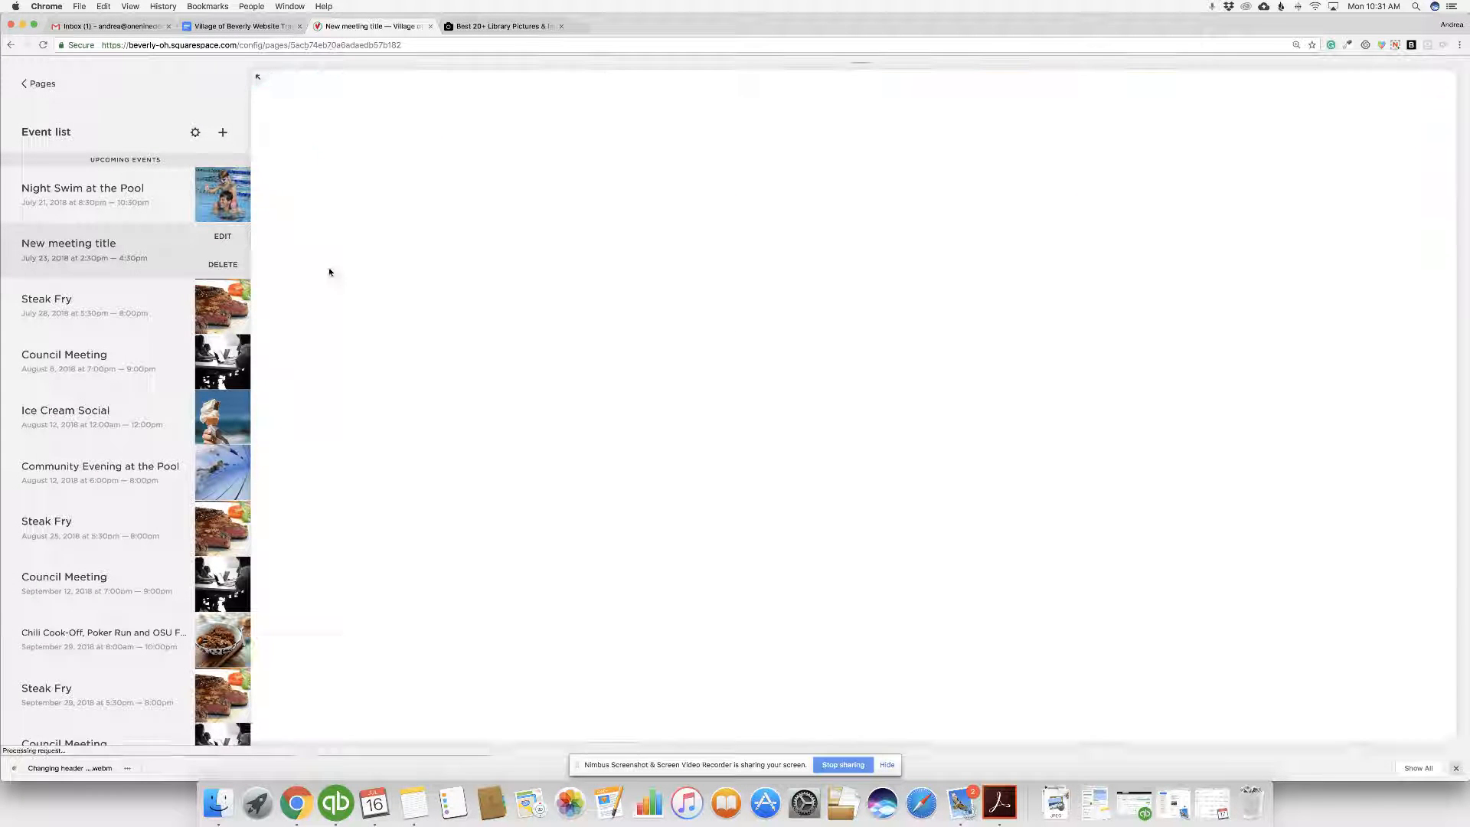
pyautogui.scroll(-5, 672, 455)
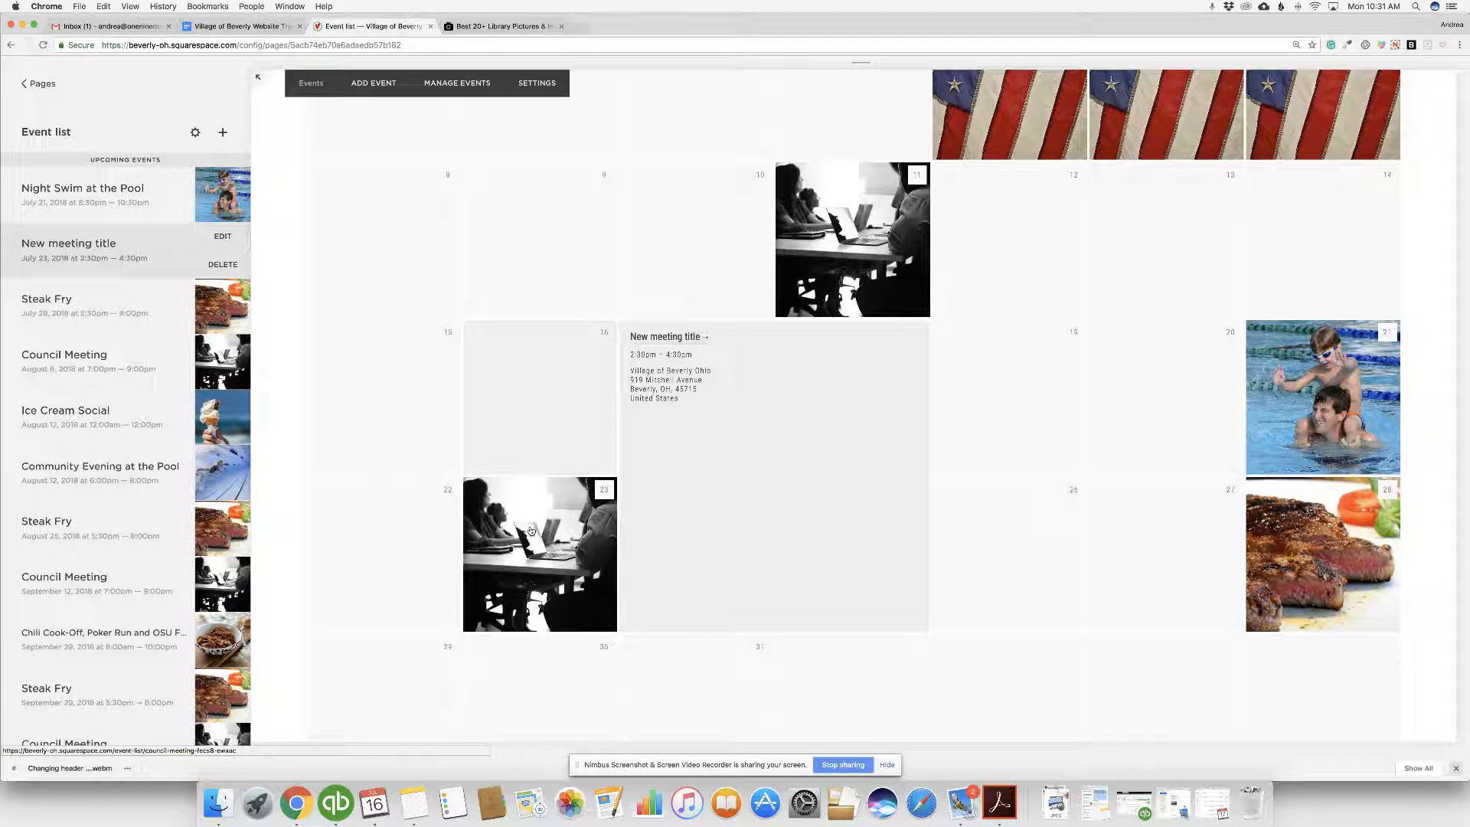
pyautogui.scroll(1, 540, 540)
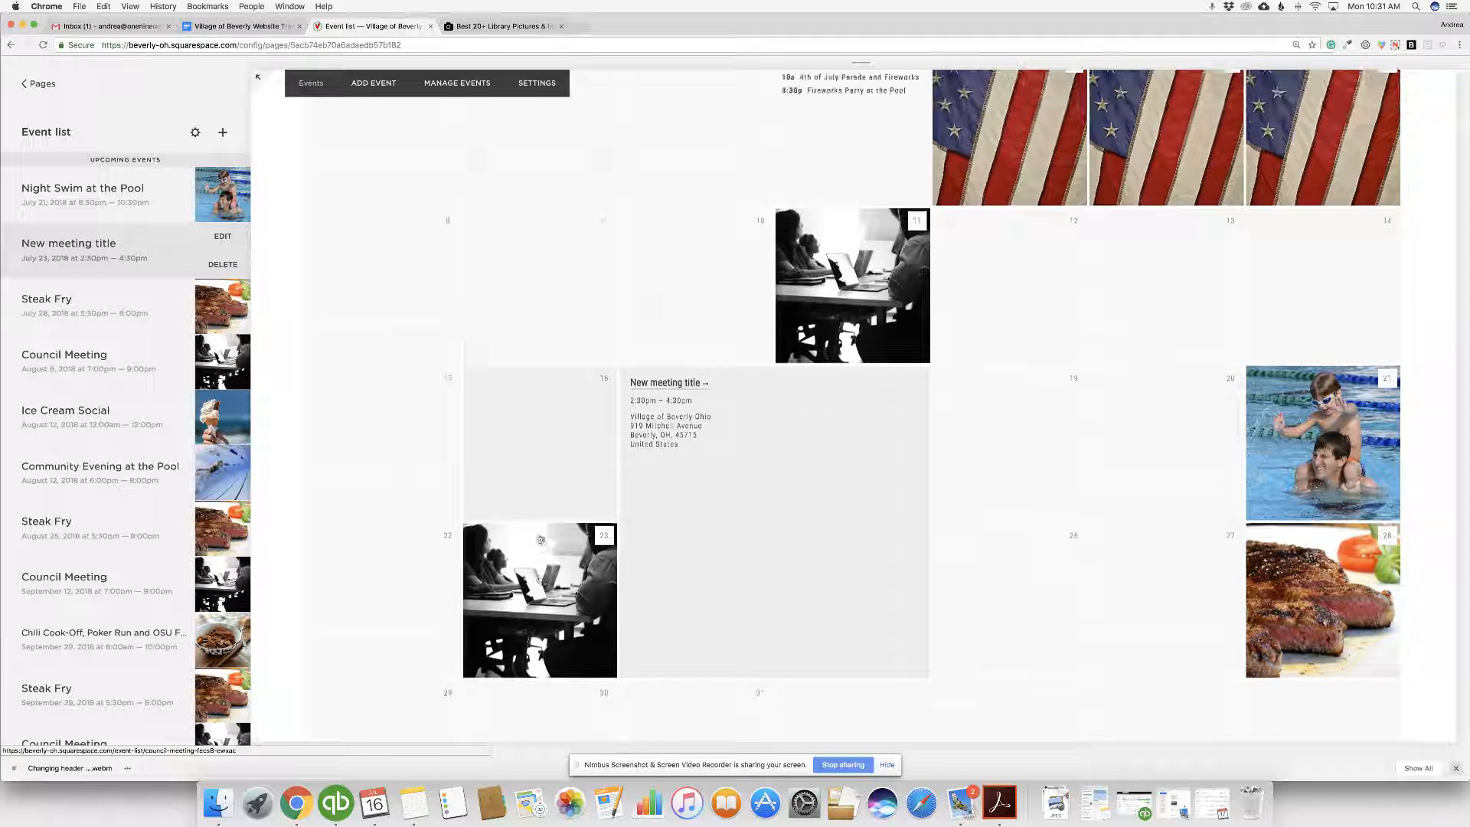